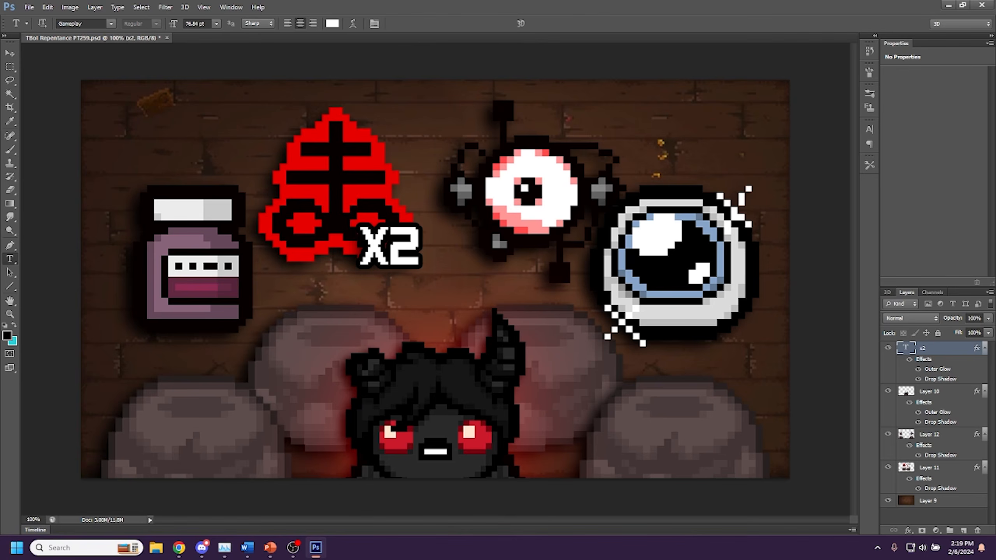
# Delete the old item, character and "x2" text layers so only the wooden floor background layer is left.
pyautogui.press('Delete')
pyautogui.press('Delete')
pyautogui.press('Delete')
pyautogui.press('Delete')
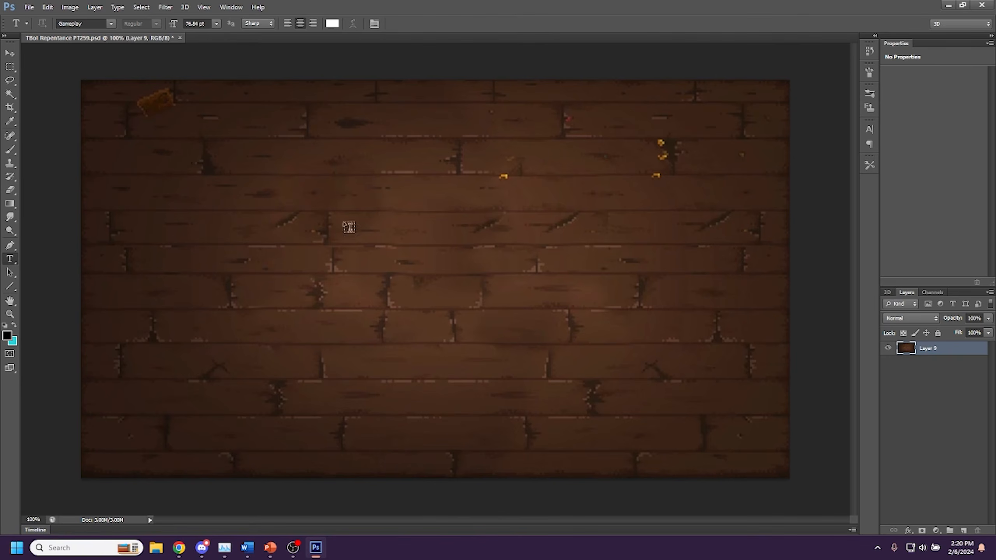
# Inspect the wooden floor background up close, and play the TBoI Repentance PT260.mp4 video in VLC.
pyautogui.scroll(9, 337, 197)
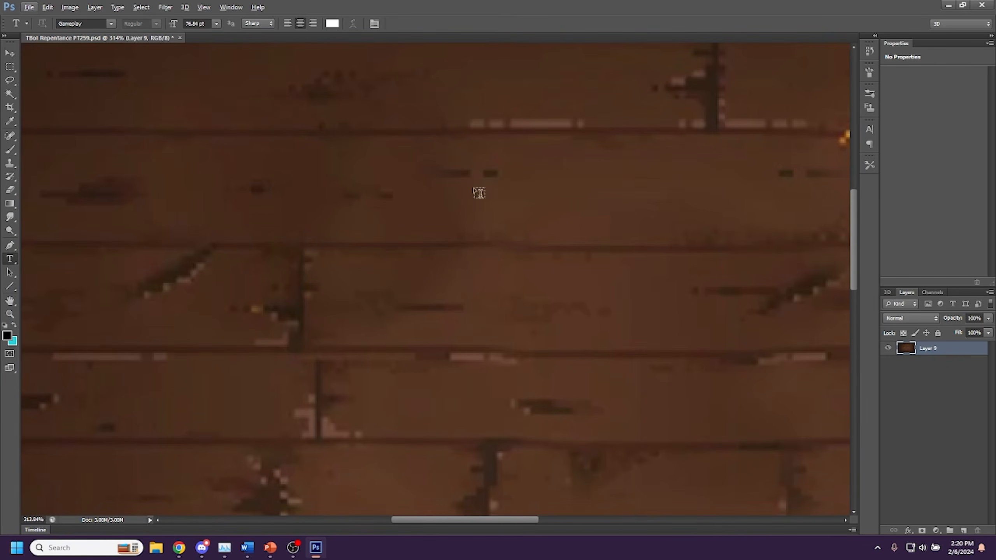
pyautogui.scroll(-9, 362, 263)
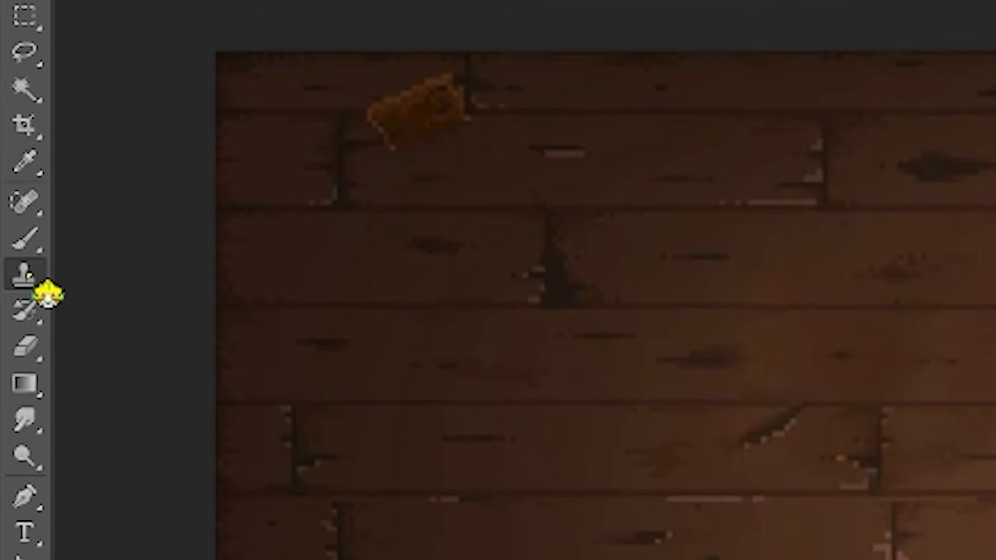
pyautogui.click(16, 166)
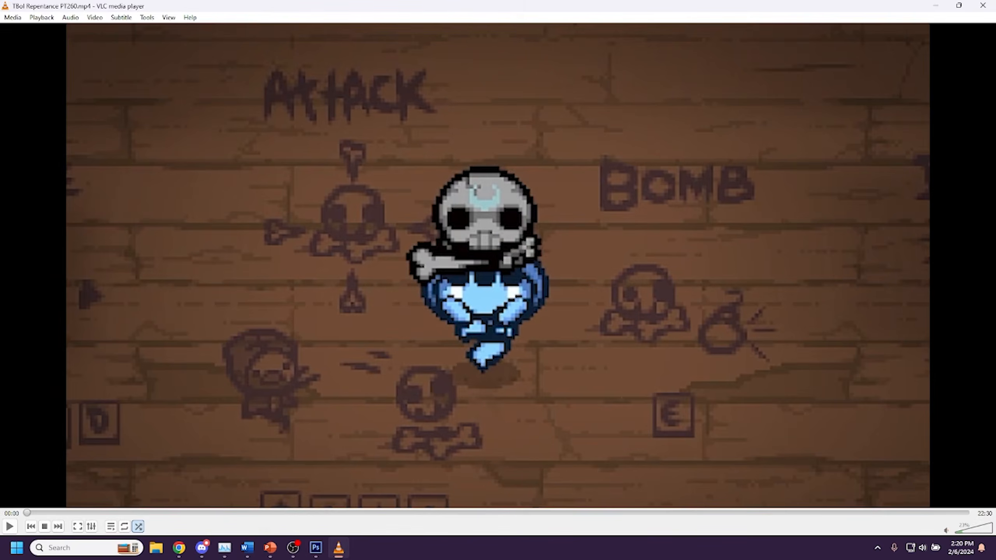
pyautogui.press('space')
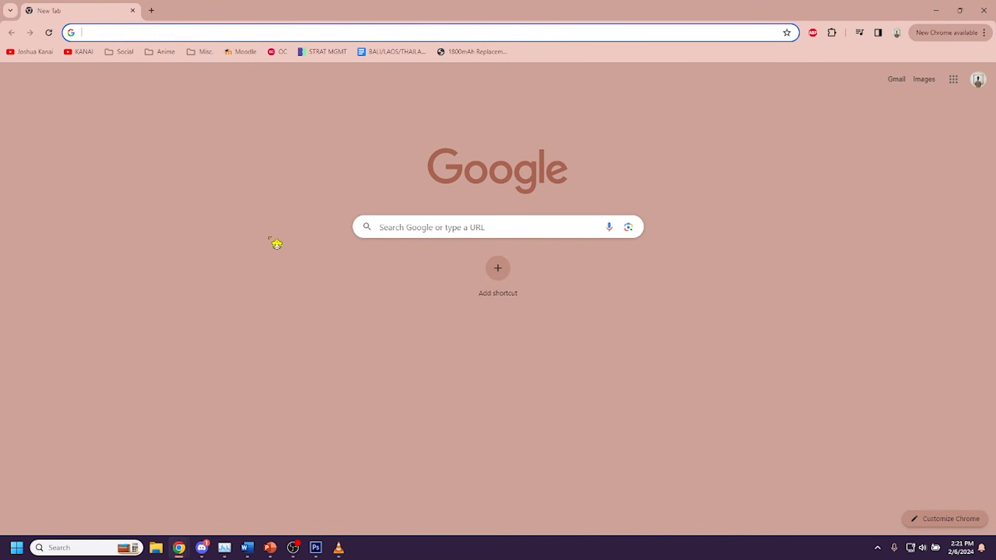
# Search Google in Chrome for "tboi my reflection" and open the Binding of Isaac: Rebirth Wiki page for My Reflection.
pyautogui.write('tboi')
pyautogui.write(' my reflect')
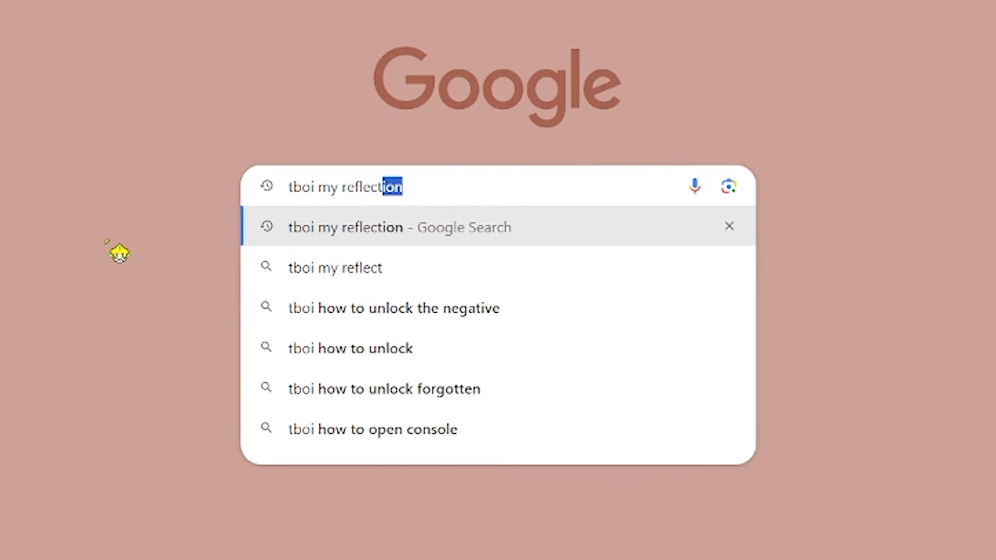
pyautogui.press('Return')
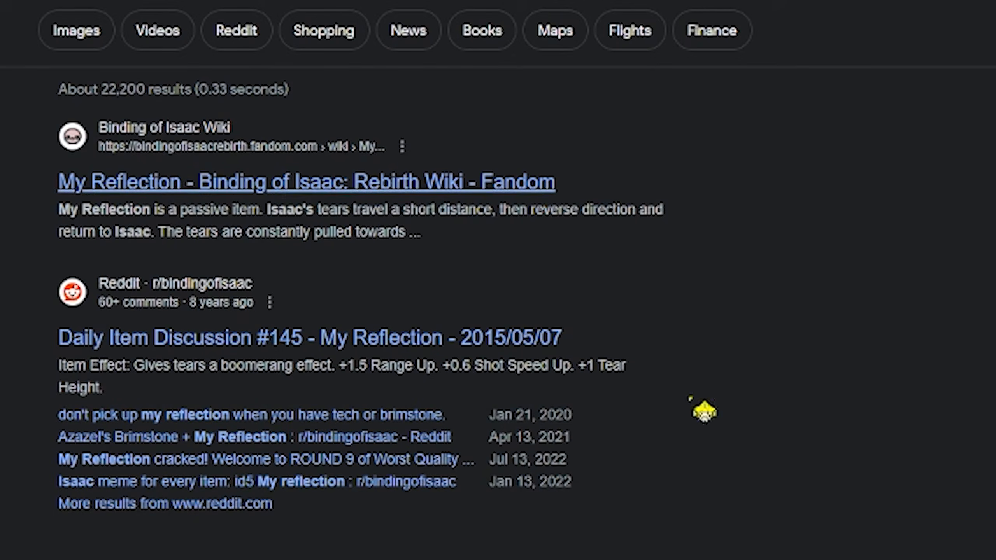
pyautogui.click(244, 188)
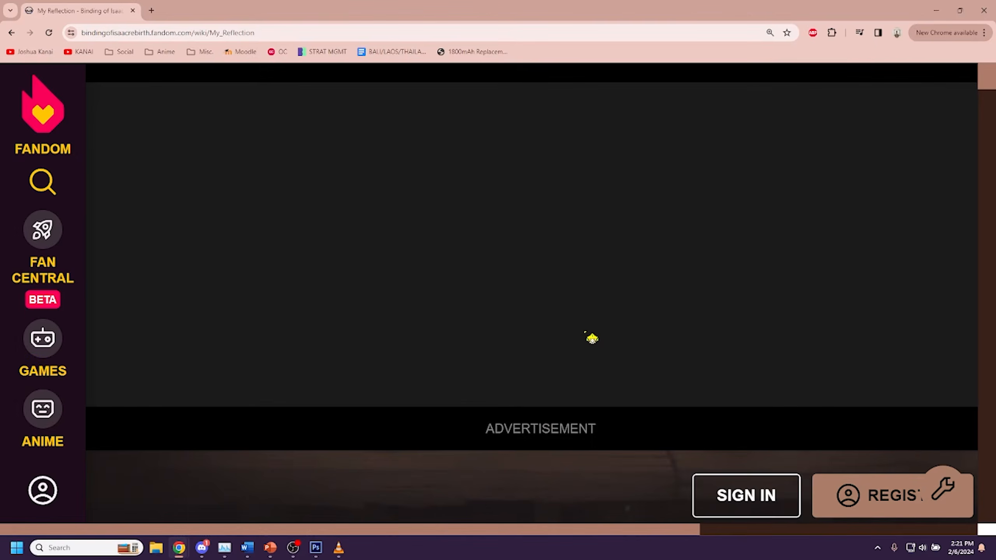
# Capture an enlarged screenshot of the My Reflection mirror sprite together with the rock pedestal below it.
pyautogui.scroll(-10, 593, 338)
pyautogui.hotkey('ctrl', '-')
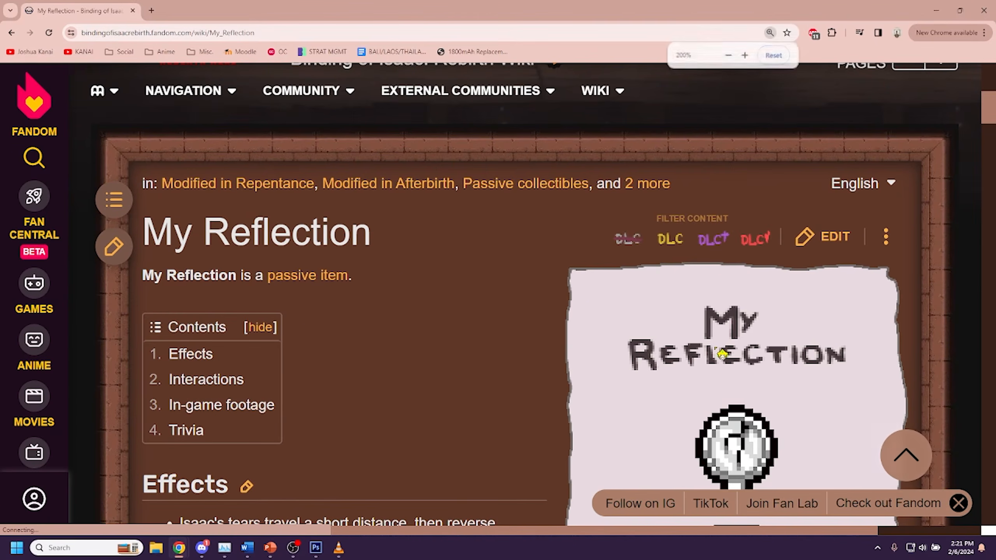
pyautogui.hotkey('ctrl', '+')
pyautogui.scroll(-5, 721, 354)
pyautogui.scroll(-2, 722, 355)
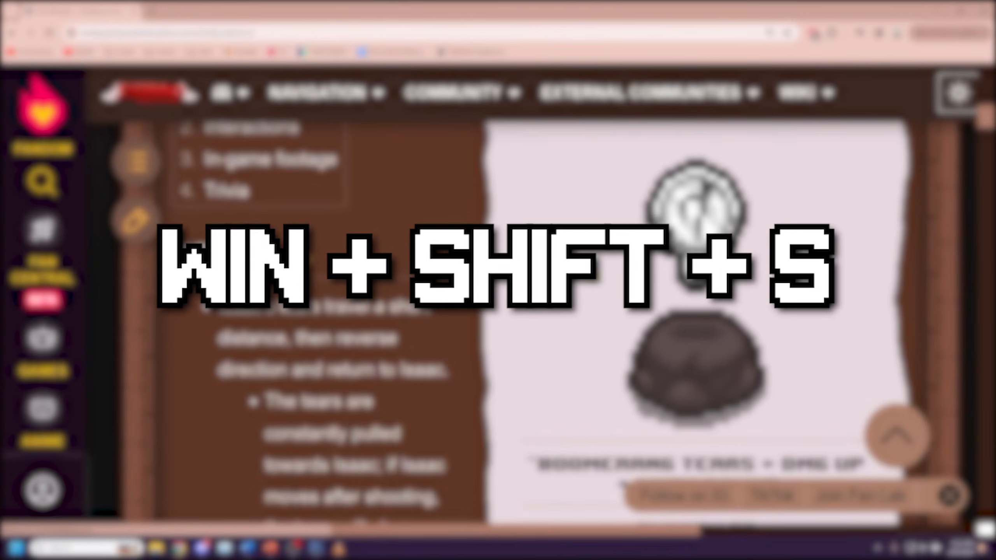
pyautogui.press('super+shift+s')
pyautogui.moveTo(607, 144); pyautogui.dragTo(778, 434)
pyautogui.moveTo(611, 141)
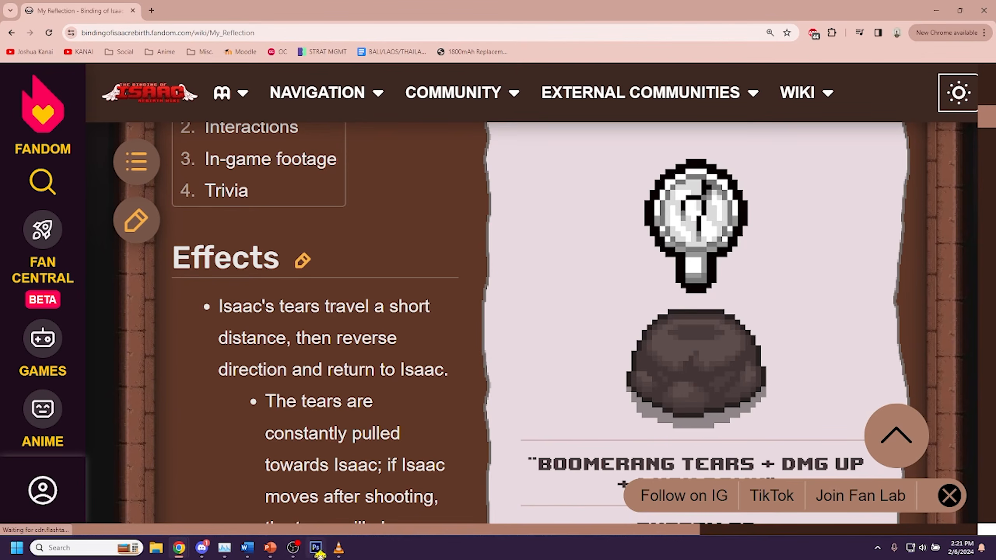
# Paste the captured sprite into the Photoshop document as a new layer and delete its pale pink background with the Magic Wand.
pyautogui.click(316, 547)
pyautogui.hotkey('ctrl', 'v')
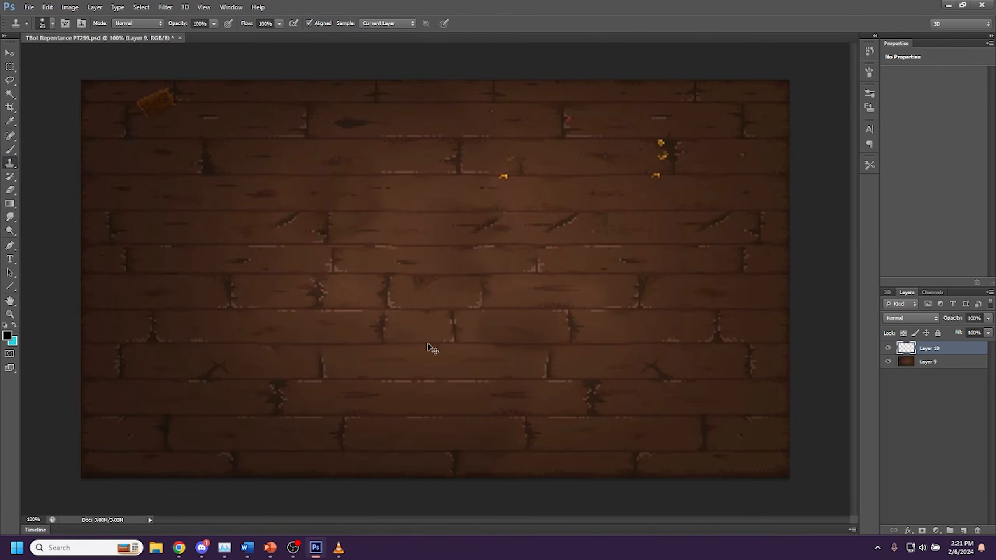
pyautogui.click(10, 94)
pyautogui.scroll(2, 401, 295)
pyautogui.click(404, 295)
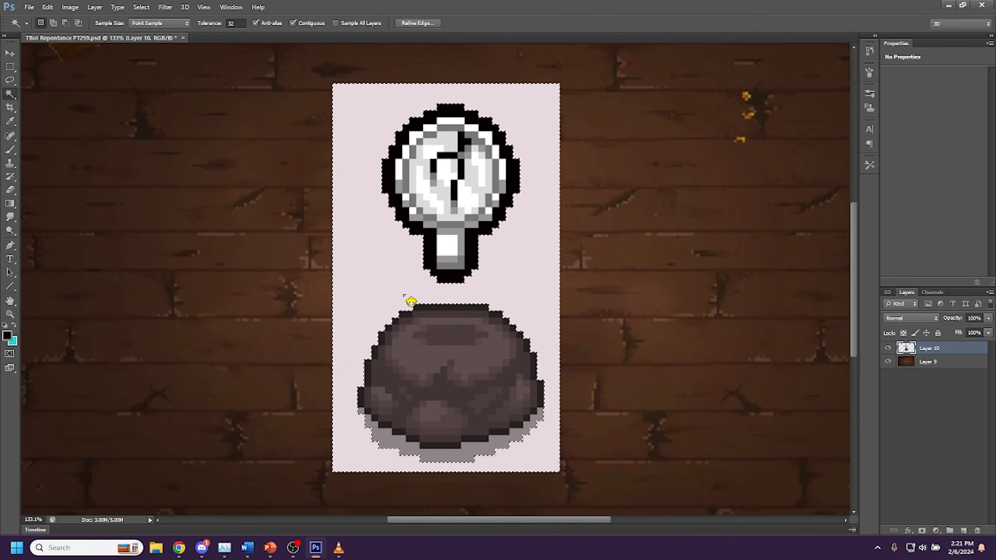
pyautogui.press('Delete')
# Delete the grey shadow under the rock pedestal and clear the selection.
pyautogui.click(368, 419)
pyautogui.press('Delete')
pyautogui.hotkey('ctrl', 'd')
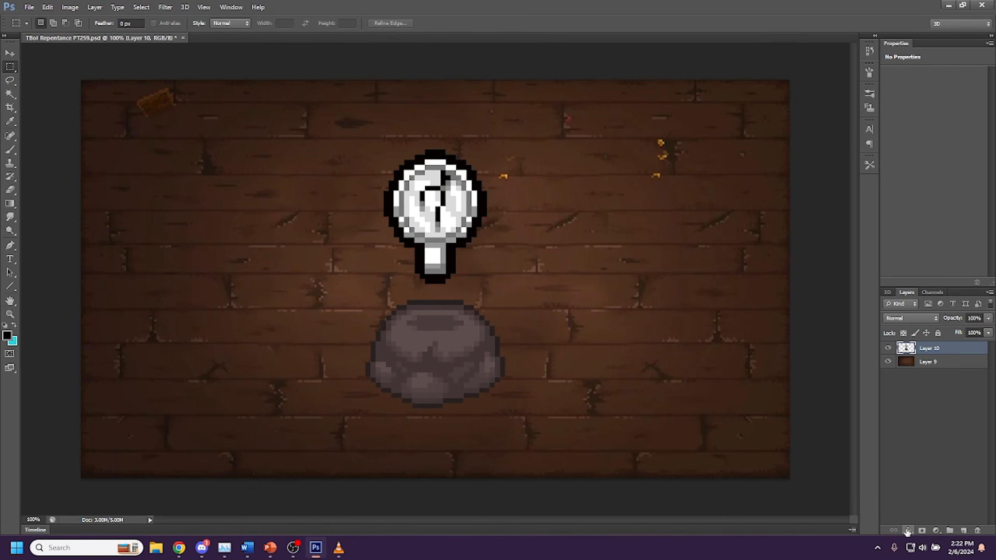
# Add a drop shadow to the sprite layer with 100% opacity, 17 px distance and an increased, softer size.
pyautogui.click(913, 531)
pyautogui.click(906, 512)
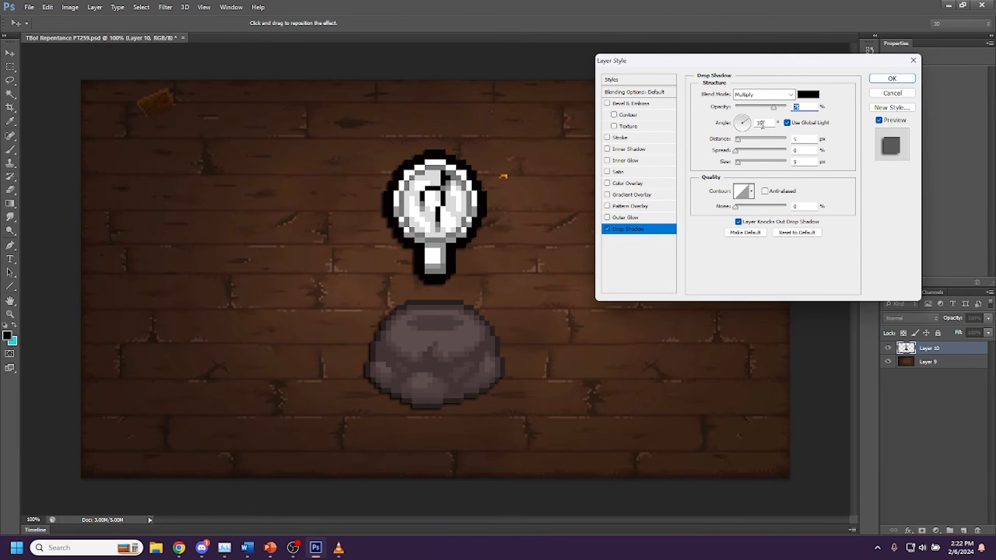
pyautogui.moveTo(784, 112); pyautogui.dragTo(788, 108)
pyautogui.moveTo(737, 139); pyautogui.dragTo(754, 172)
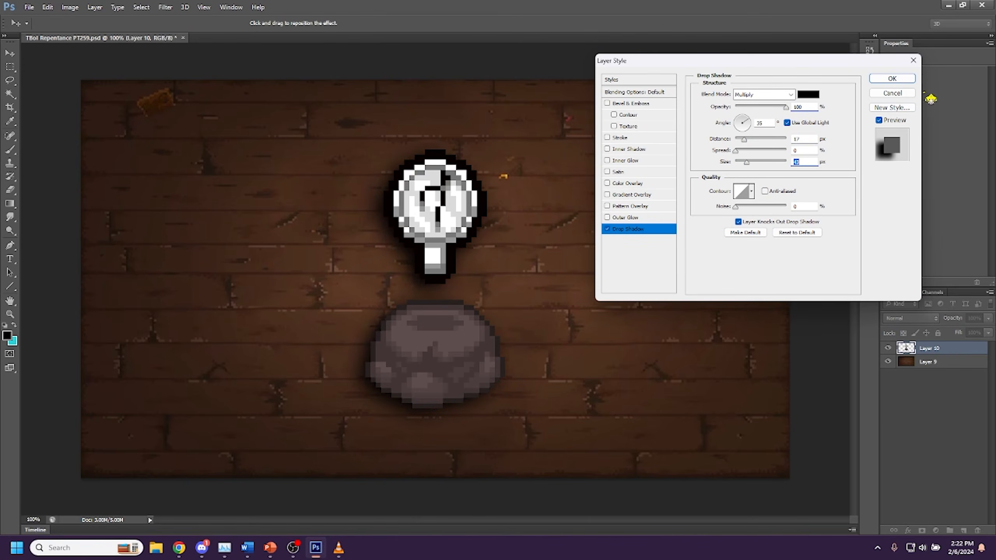
pyautogui.click(892, 79)
# Scale up the mirror and rock layer until the rock's base extends past the canvas's lower edge.
pyautogui.press('v')
pyautogui.hotkey('ctrl', '-')
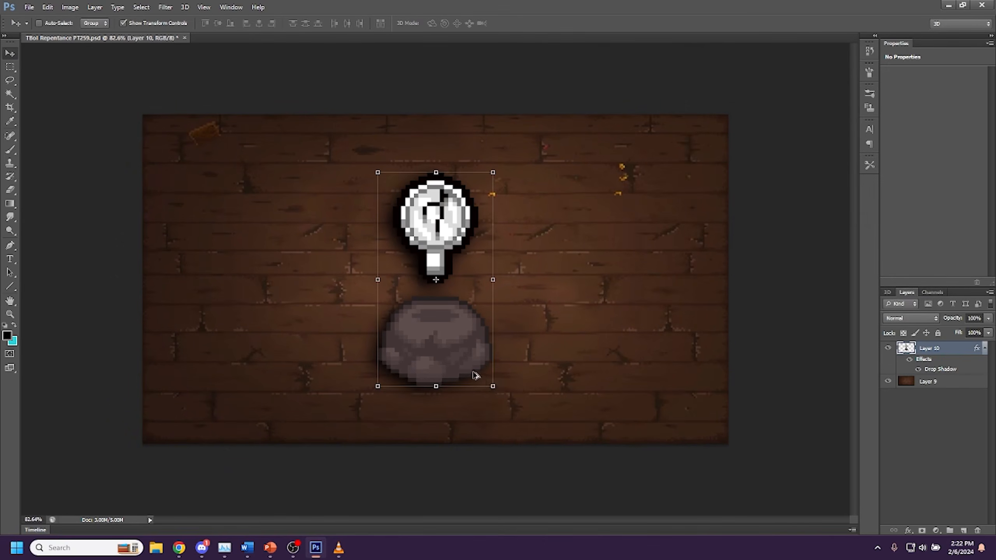
pyautogui.moveTo(493, 385); pyautogui.dragTo(540, 473)
pyautogui.moveTo(480, 420); pyautogui.dragTo(464, 420)
pyautogui.press('Return')
# Centre the mirror and rock layer horizontally on the whole canvas and clear the selection.
pyautogui.hotkey('ctrl', 'a')
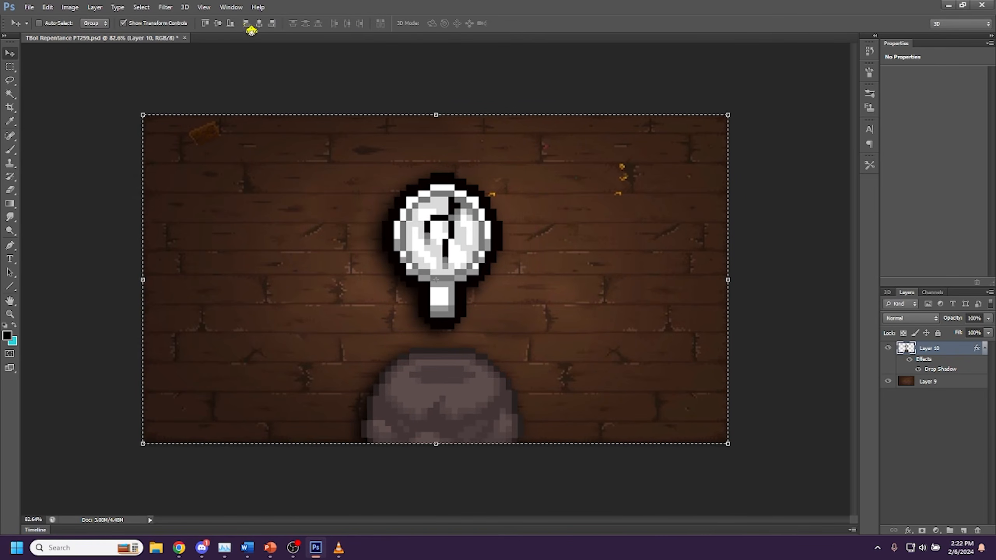
pyautogui.click(259, 23)
pyautogui.hotkey('ctrl', 'd')
pyautogui.hotkey('ctrl', '+')
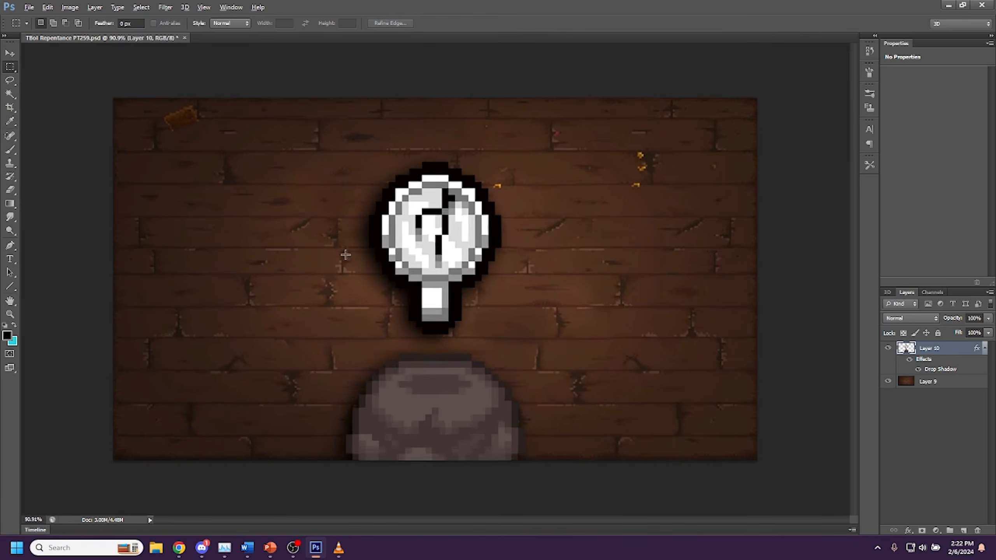
# Move the mirror and rock slightly straight down, keeping them centred, and deselect the layer.
pyautogui.hotkey('shift', 'Down')
pyautogui.hotkey('shift', 'Down')
pyautogui.hotkey('shift', 'Down')
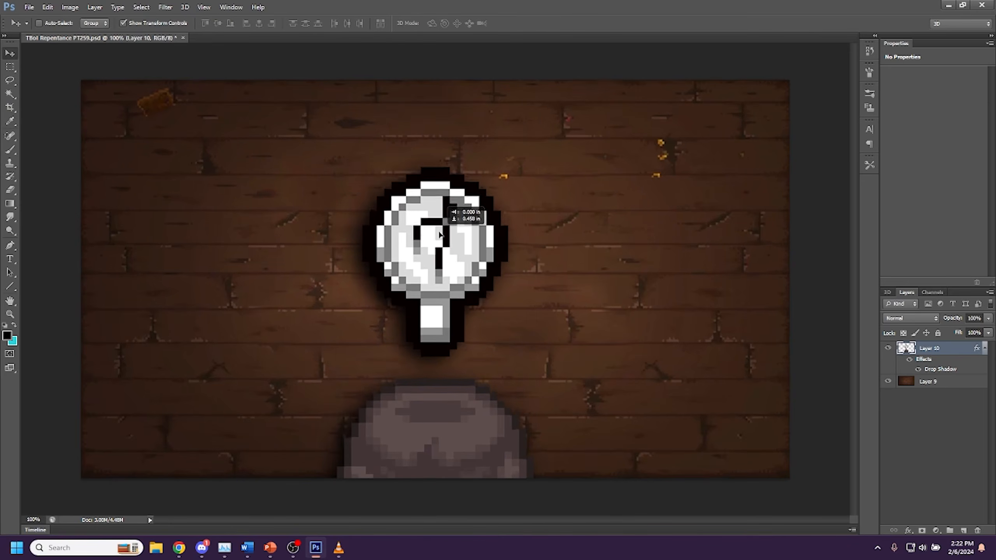
pyautogui.click(903, 426)
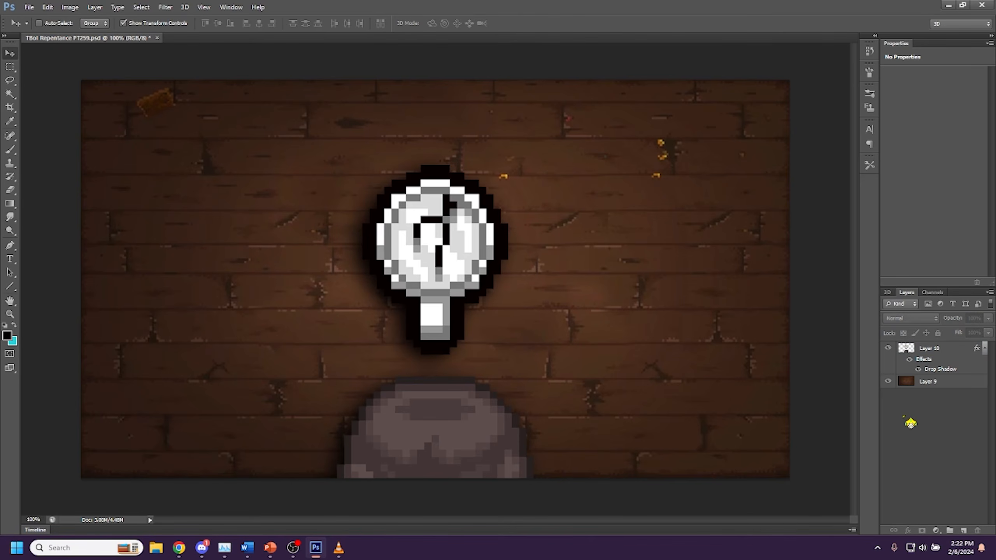
# Add the white text "MY REFLECTION" in the Gameplay font at 76.84 pt and place it just above the mirror.
pyautogui.press('t')
pyautogui.click(233, 196)
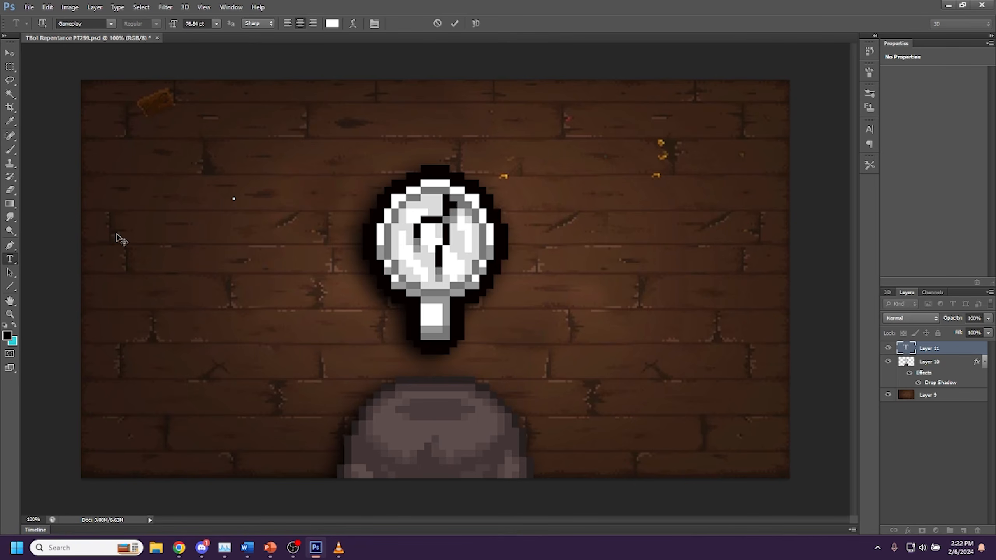
pyautogui.write('MY')
pyautogui.press('BackSpace')
pyautogui.press('BackSpace')
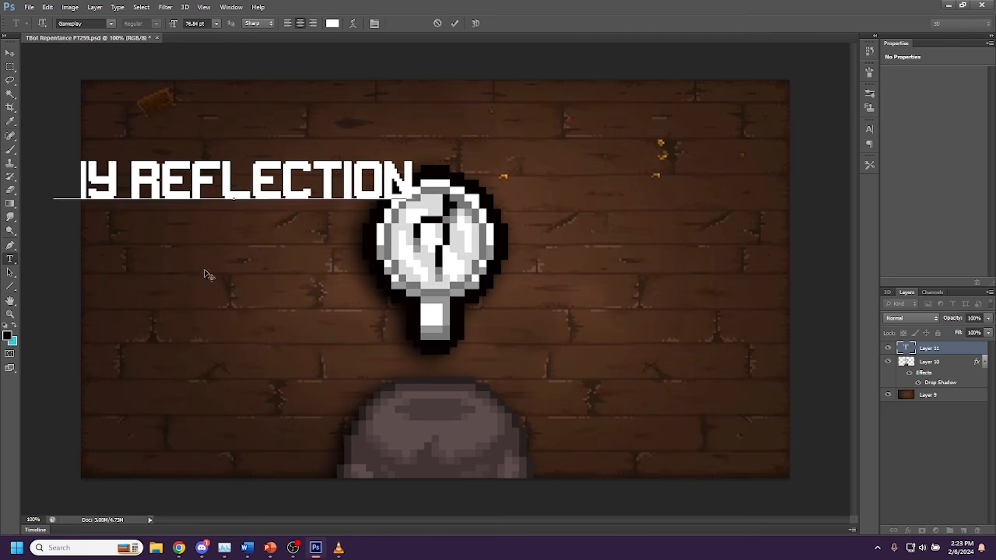
pyautogui.moveTo(203, 271); pyautogui.dragTo(402, 235)
pyautogui.click(938, 460)
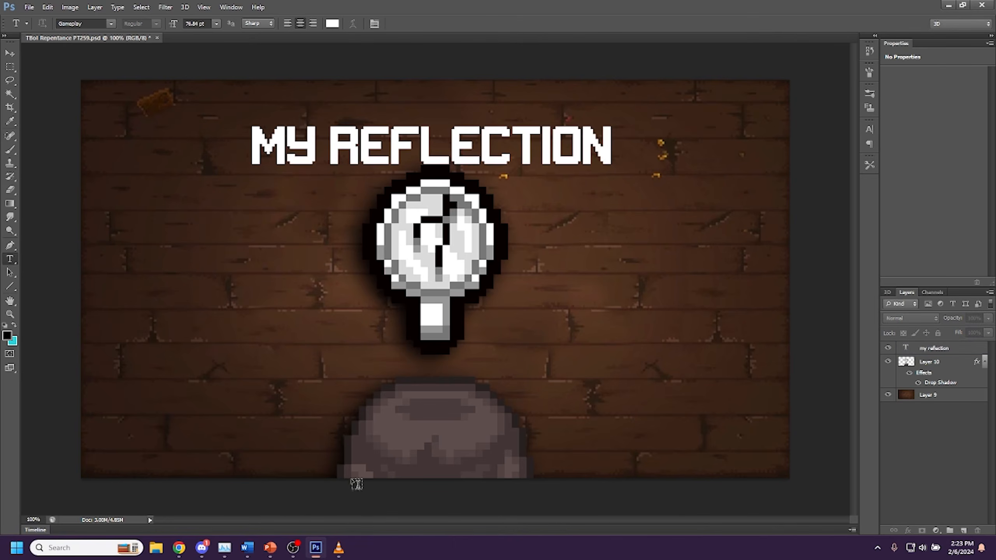
# Add the text "ONLY" over the rock pedestal and enlarge it to 193.84 pt.
pyautogui.click(343, 409)
pyautogui.write('ONLY')
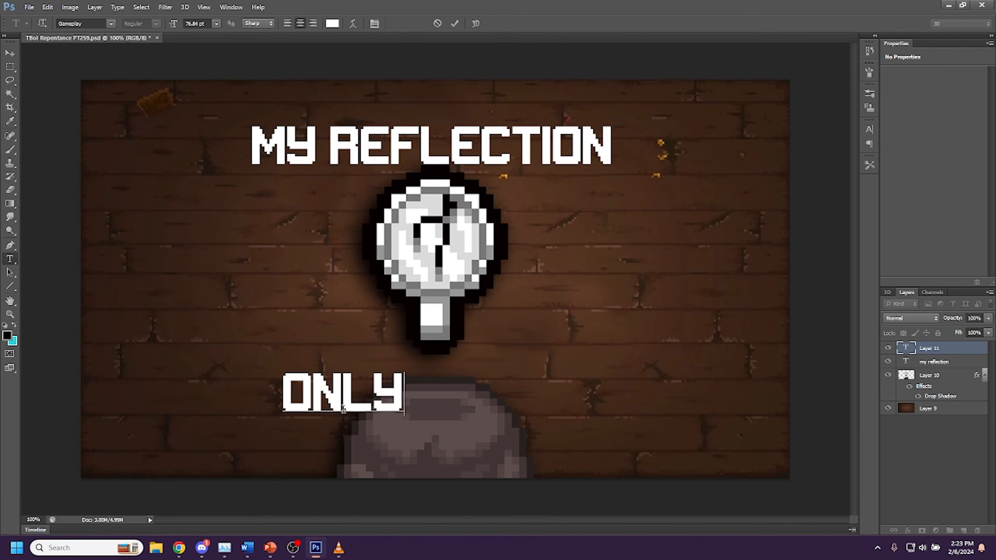
pyautogui.hotkey('ctrl', 'a')
pyautogui.moveTo(175, 24); pyautogui.dragTo(235, 27)
pyautogui.click(408, 408)
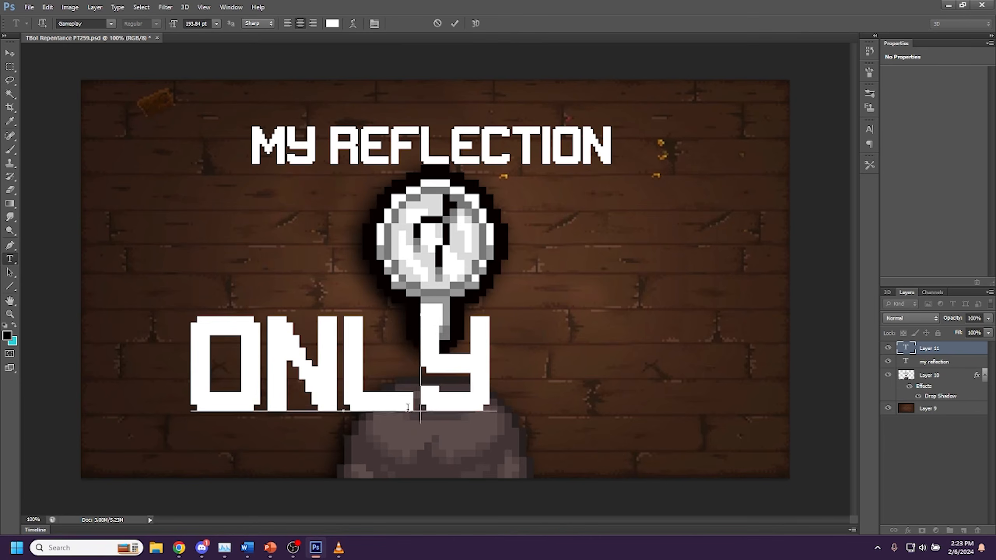
# Centre both the "ONLY" and "MY REFLECTION" text layers horizontally on the canvas and clear the selection.
pyautogui.click(11, 67)
pyautogui.hotkey('ctrl', 'a')
pyautogui.keyDown('ctrl'); pyautogui.click(939, 366); pyautogui.keyUp('ctrl')
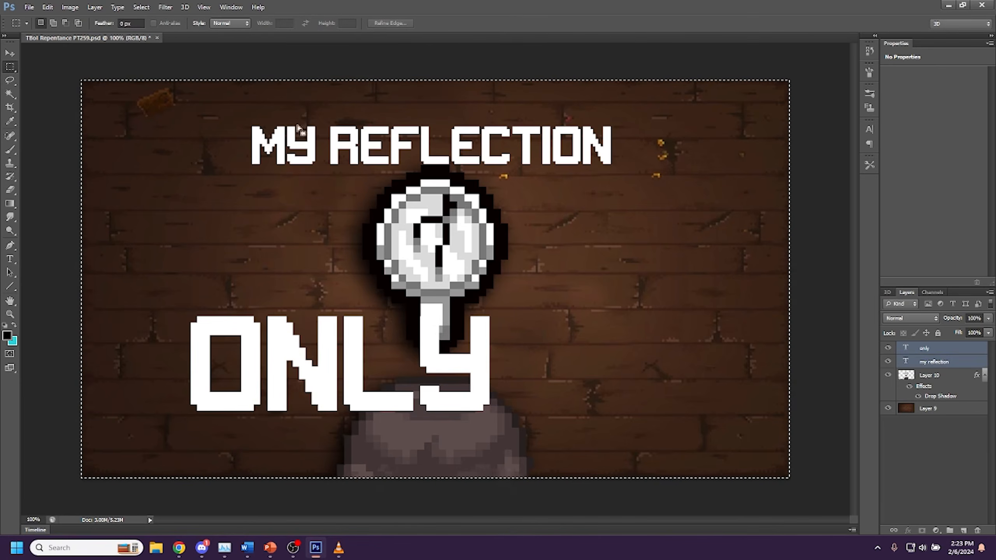
pyautogui.click(10, 52)
pyautogui.click(259, 23)
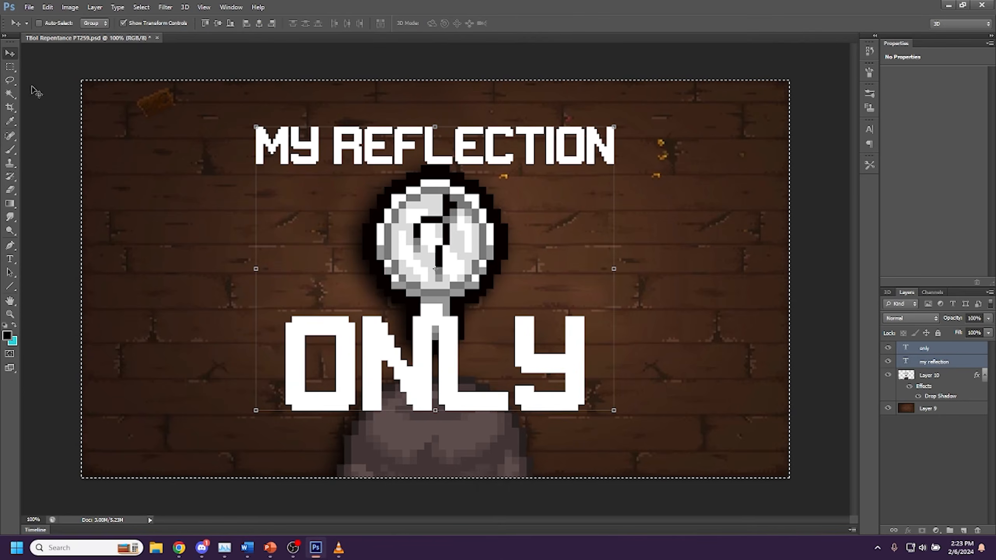
pyautogui.click(10, 66)
pyautogui.click(74, 57)
# Move the "ONLY" text straight down so it sits lower over the rock pedestal.
pyautogui.click(917, 350)
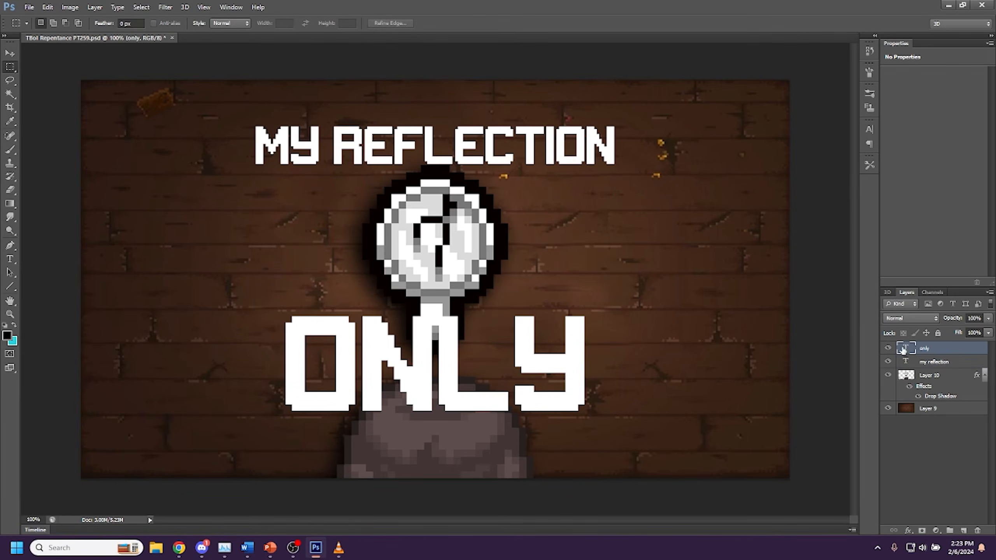
pyautogui.press('v')
pyautogui.moveTo(357, 365); pyautogui.dragTo(357, 395)
# Reorder the "MY REFLECTION" text layer so it lies behind the mirror layer and above the floor background.
pyautogui.click(945, 363)
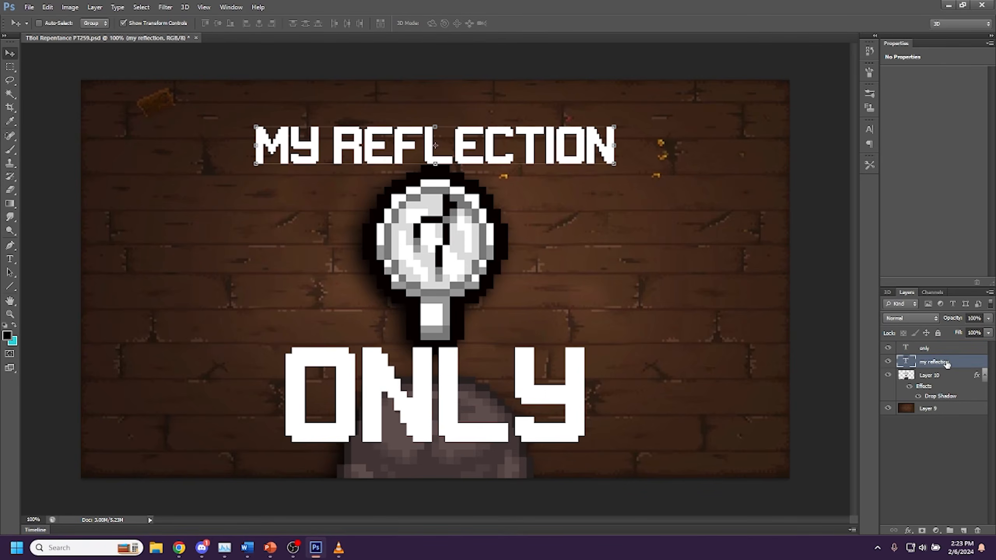
pyautogui.moveTo(936, 362); pyautogui.dragTo(936, 402)
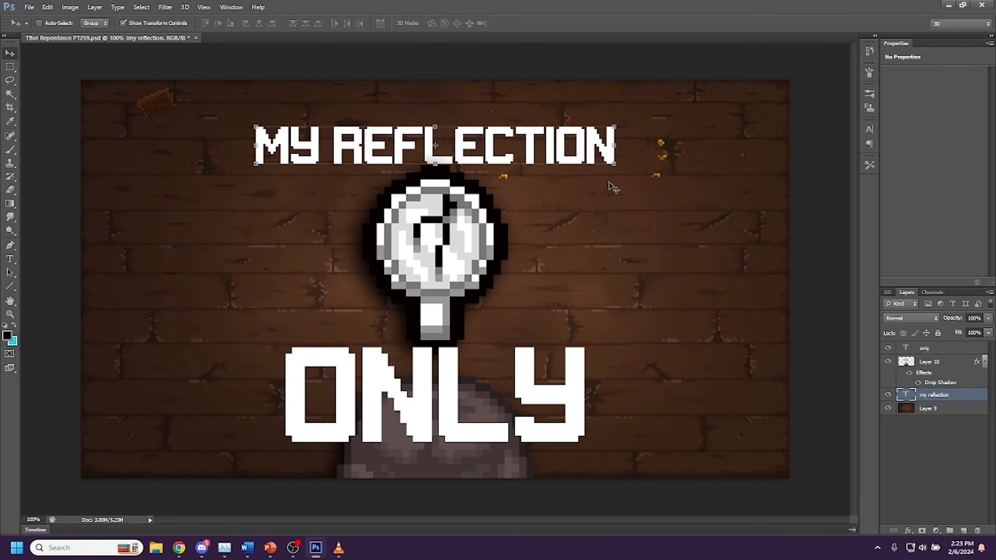
# Enlarge the "MY REFLECTION" text to span most of the canvas width and lower it slightly behind the mirror's top.
pyautogui.doubleClick(445, 159)
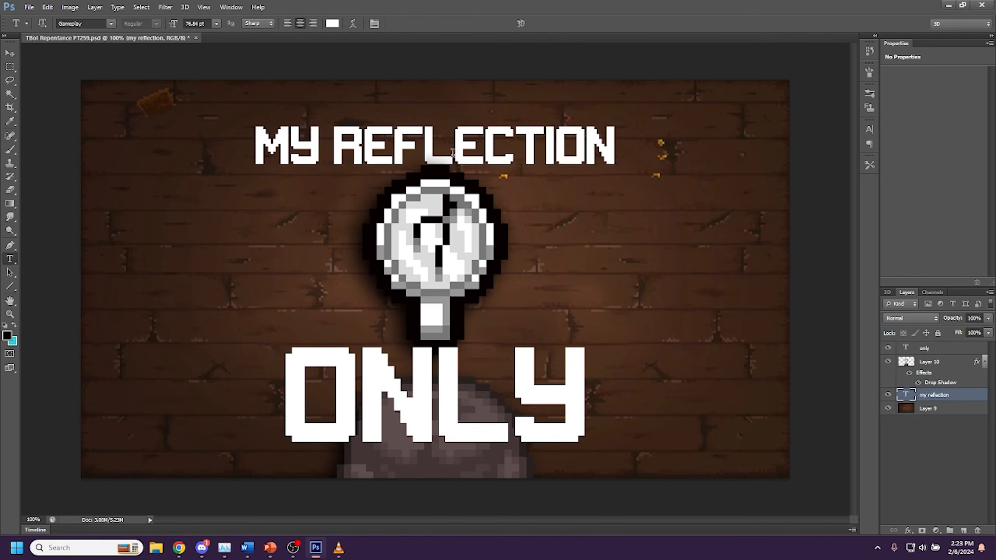
pyautogui.moveTo(174, 25); pyautogui.dragTo(189, 28)
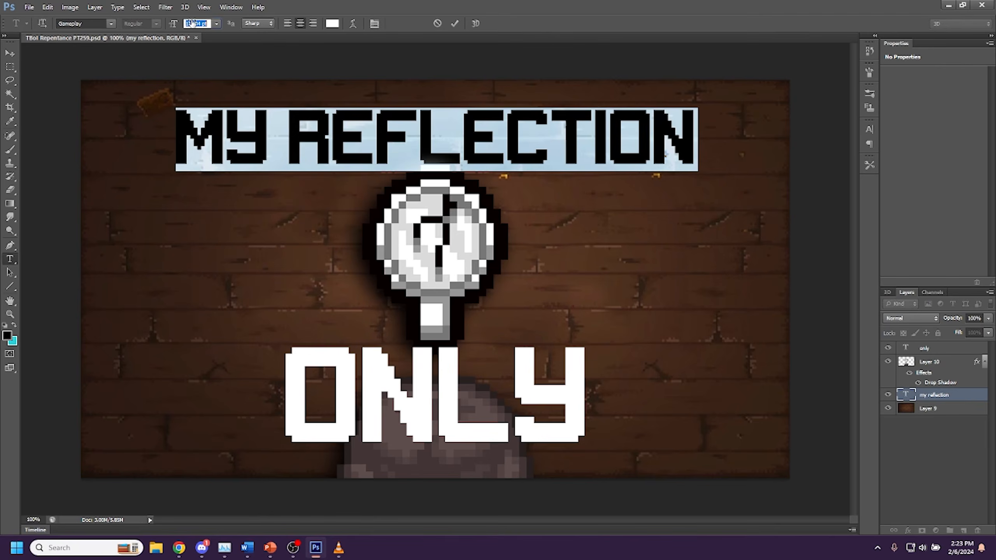
pyautogui.click(9, 53)
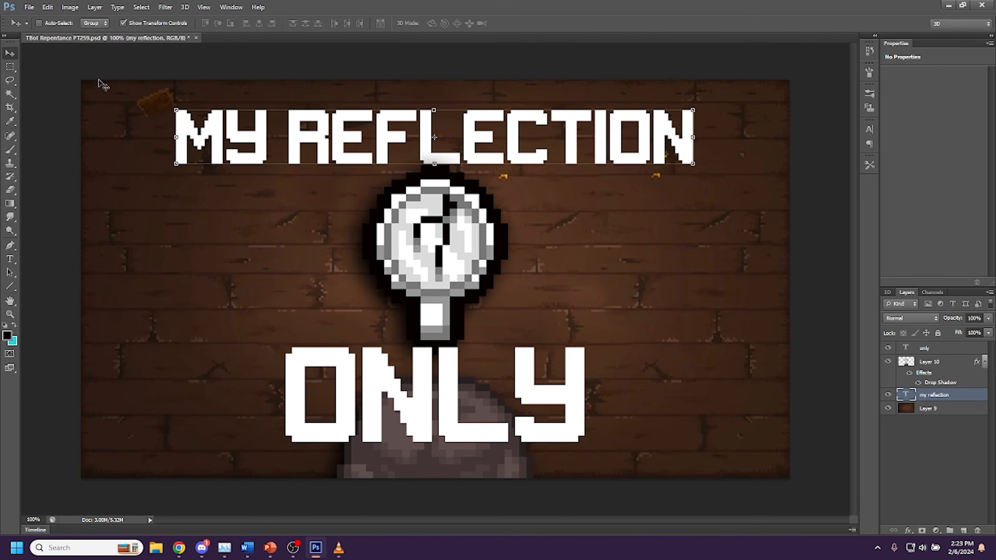
pyautogui.moveTo(239, 128); pyautogui.dragTo(240, 142)
pyautogui.click(902, 444)
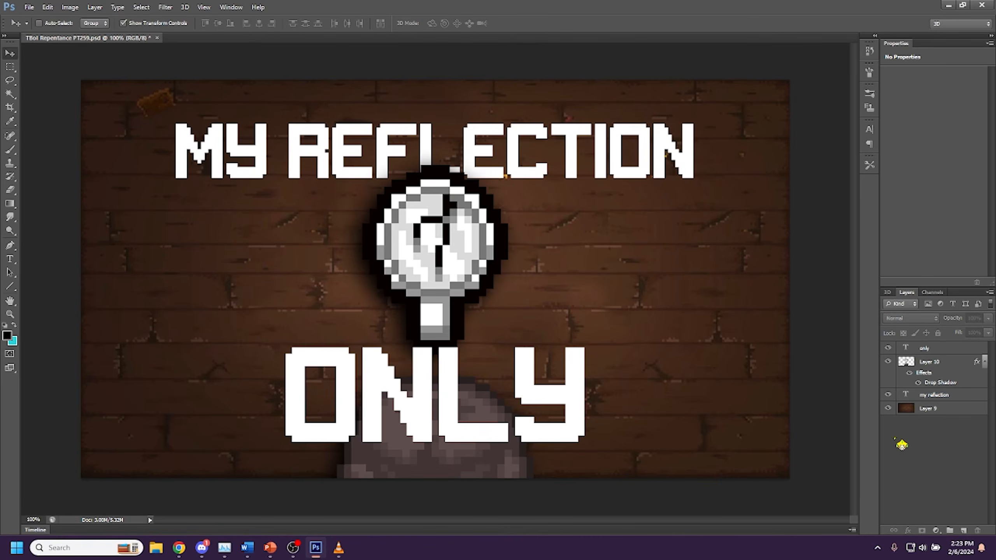
# Copy the mirror layer's drop shadow style and paste it onto both the "only" and "my reflection" text layers.
pyautogui.click(950, 363)
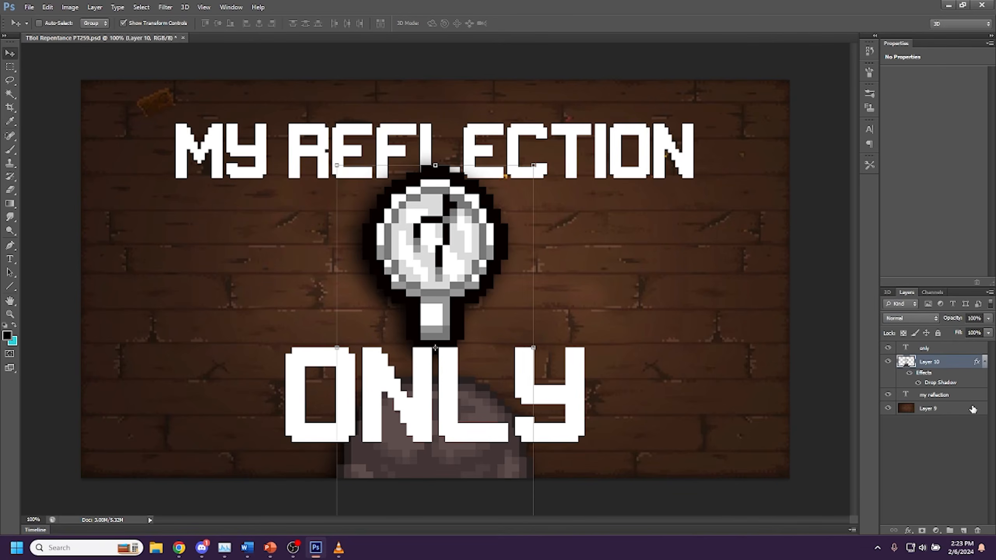
pyautogui.rightClick(941, 370)
pyautogui.click(898, 278)
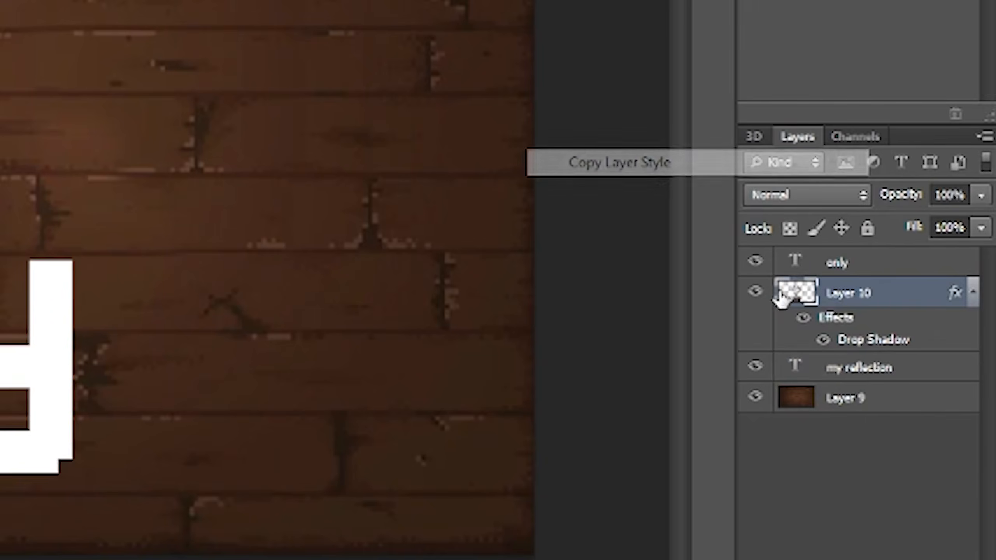
pyautogui.click(856, 377)
pyautogui.keyDown('ctrl'); pyautogui.click(847, 267); pyautogui.keyUp('ctrl')
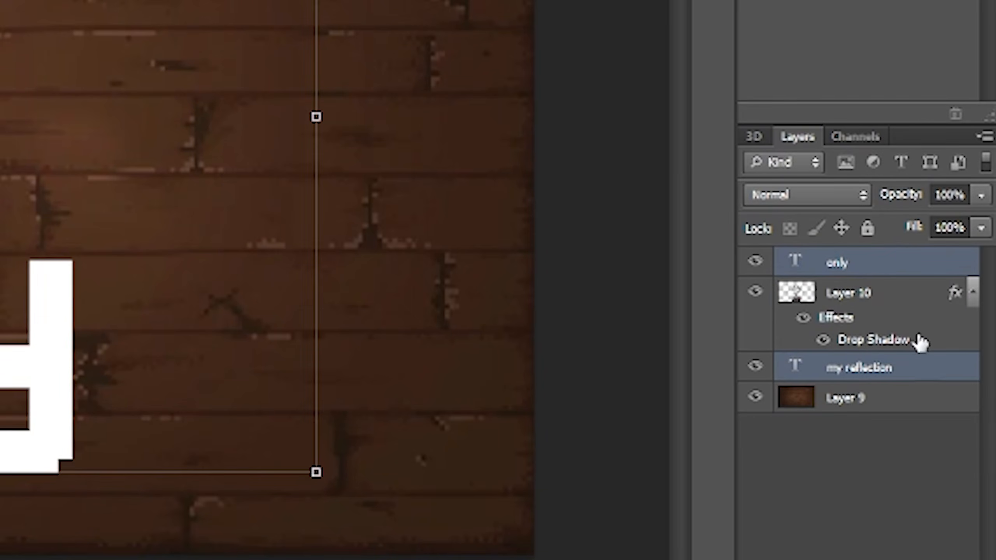
pyautogui.rightClick(874, 275)
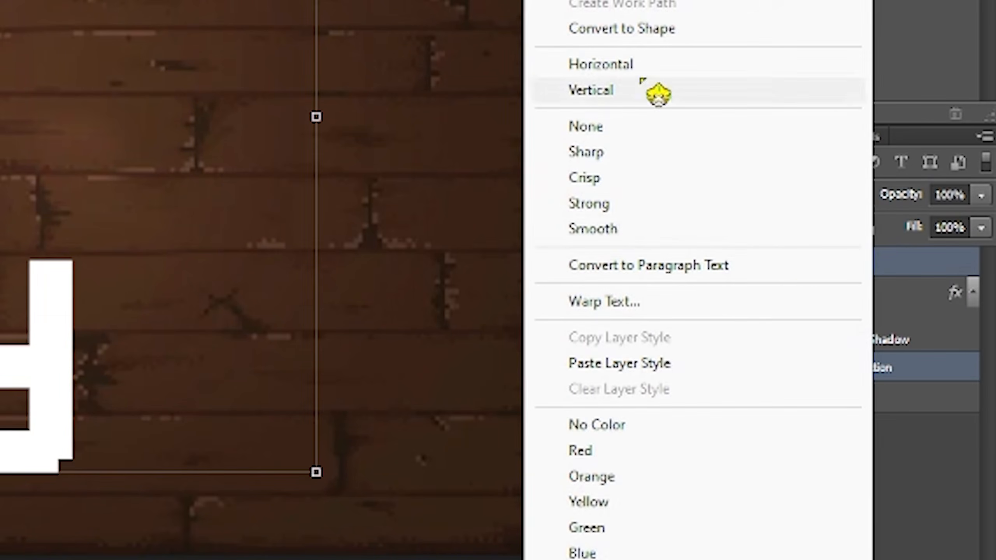
pyautogui.click(692, 364)
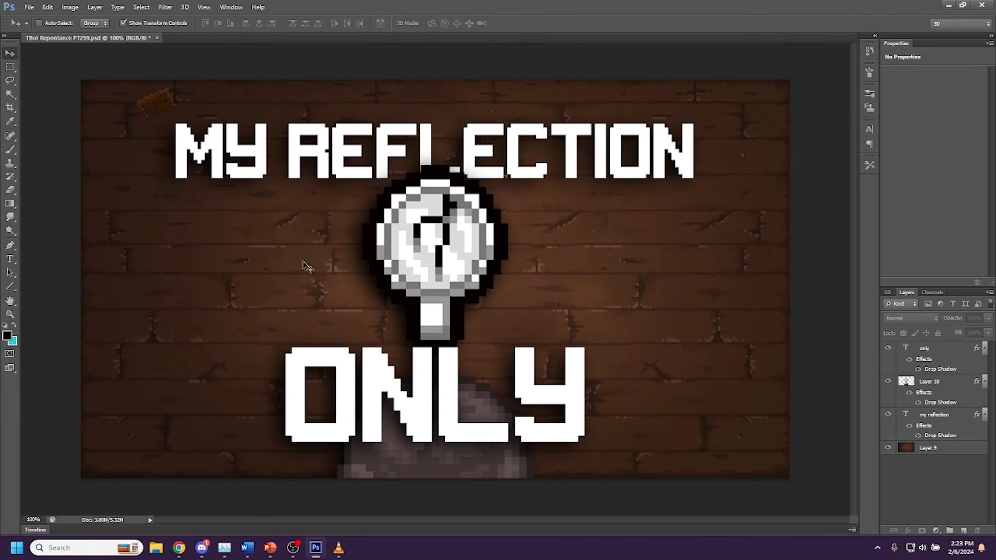
# Add an Outer Glow to the mirror and pedestal layer and set the glow colour to bright red.
pyautogui.click(932, 382)
pyautogui.click(908, 530)
pyautogui.click(923, 516)
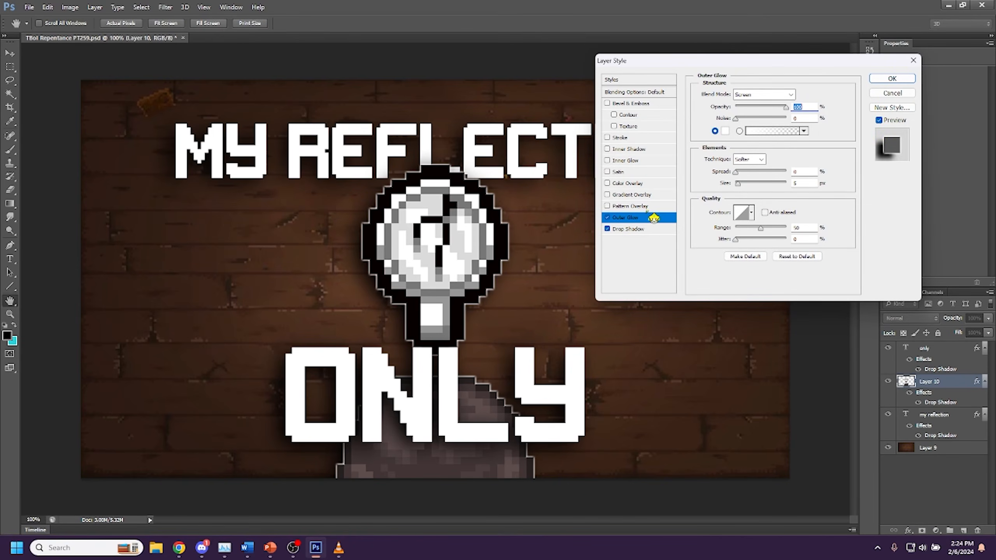
pyautogui.click(725, 131)
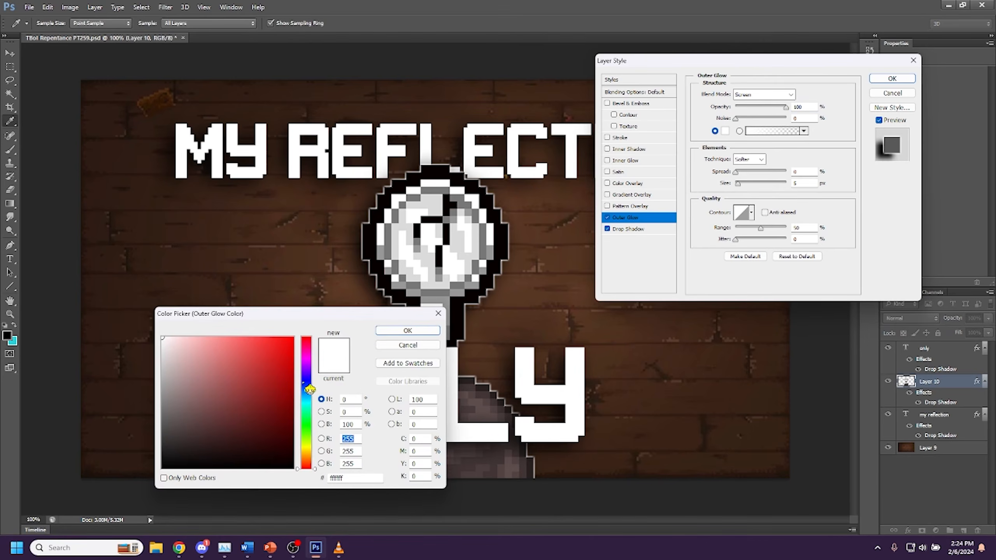
pyautogui.click(314, 342)
pyautogui.click(262, 363)
pyautogui.click(407, 330)
# Enlarge the red outer glow to about 158 px, increase its range, and apply the layer style.
pyautogui.moveTo(738, 183); pyautogui.dragTo(773, 189)
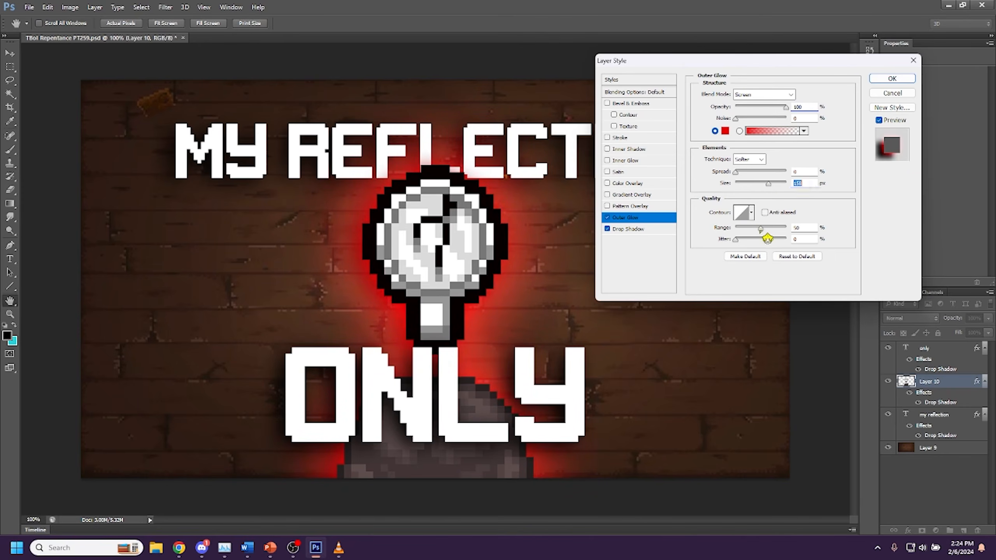
pyautogui.moveTo(760, 229); pyautogui.dragTo(775, 227)
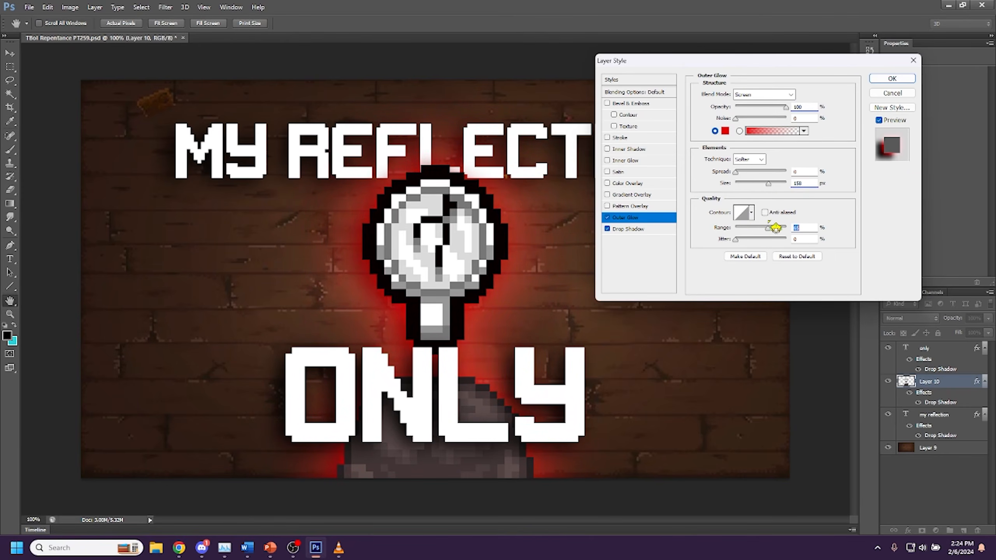
pyautogui.moveTo(736, 172)
pyautogui.mouseDown()
pyautogui.moveTo(746, 173)
pyautogui.moveTo(735, 169)
pyautogui.mouseUp()
pyautogui.click(890, 79)
# Switch to the browser's Tainted Forgotten wiki page, copy the skull and hooded soul sprites, and paste them into the Photoshop thumbnail.
pyautogui.hotkey('alt', 'Tab')
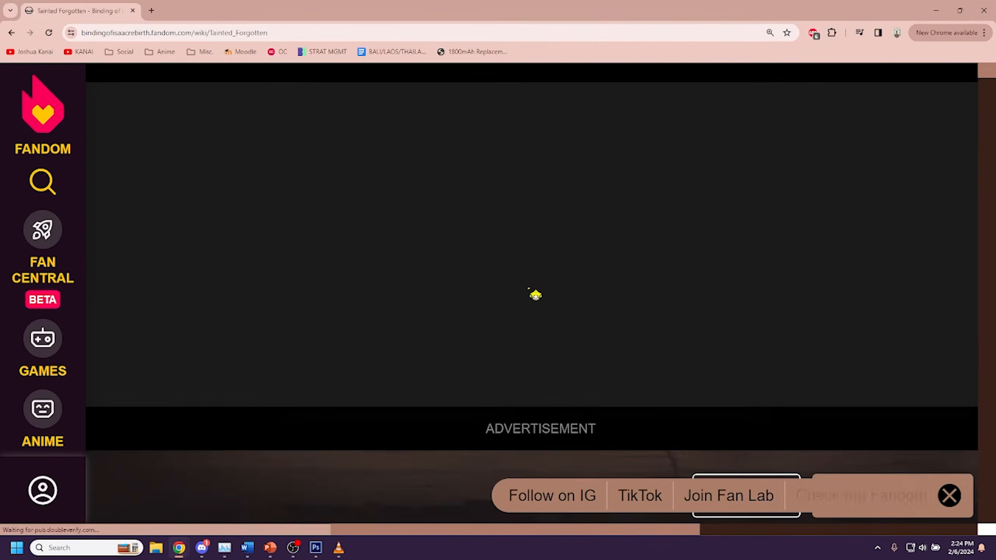
pyautogui.scroll(-15, 535, 295)
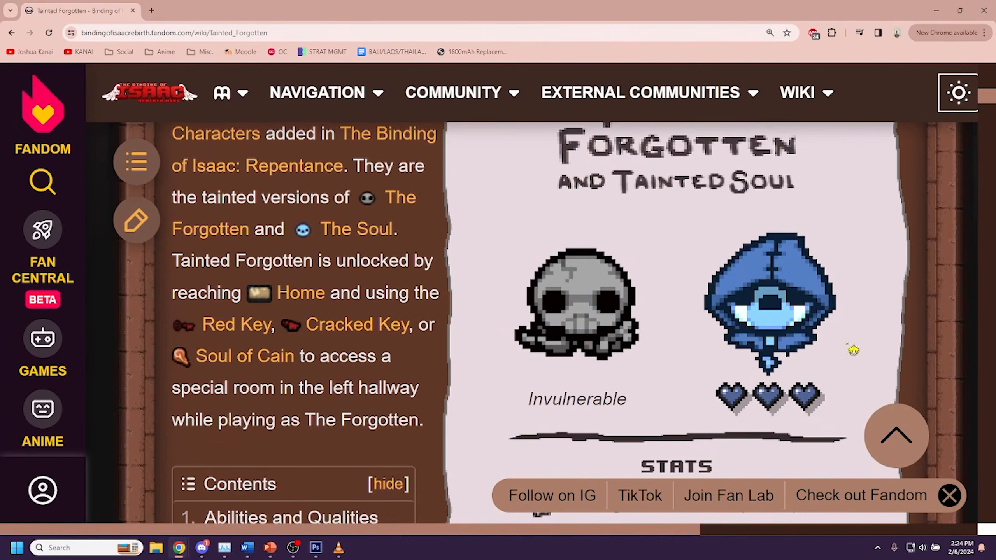
pyautogui.hotkey('alt', 'Tab')
pyautogui.hotkey('ctrl', 'v')
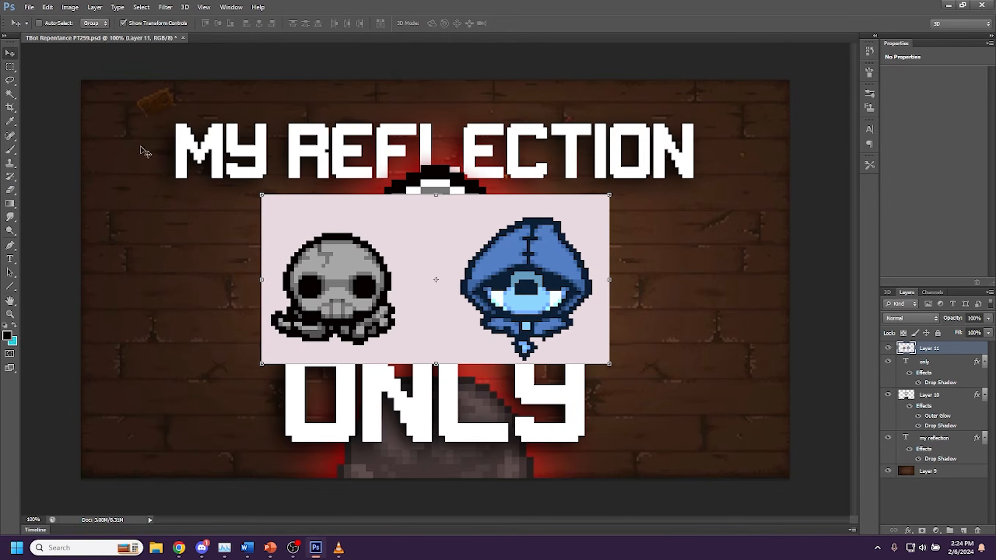
# Select and delete the pale pink background around the two pasted character sprites, then clear the selection.
pyautogui.press('w')
pyautogui.click(431, 223)
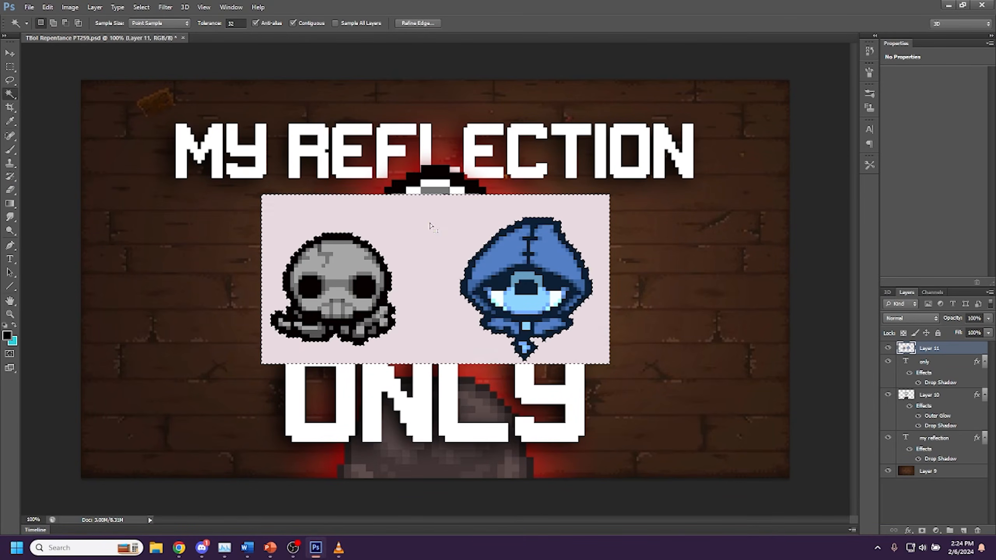
pyautogui.press('Delete')
pyautogui.hotkey('ctrl', 'd')
# Separate the skull sprite from the hooded one by copying it to its own layer and removing it from the original layer.
pyautogui.press('m')
pyautogui.moveTo(238, 192); pyautogui.dragTo(413, 364)
pyautogui.hotkey('ctrl', 'c')
pyautogui.hotkey('ctrl', 'v')
pyautogui.moveTo(219, 192); pyautogui.dragTo(430, 370)
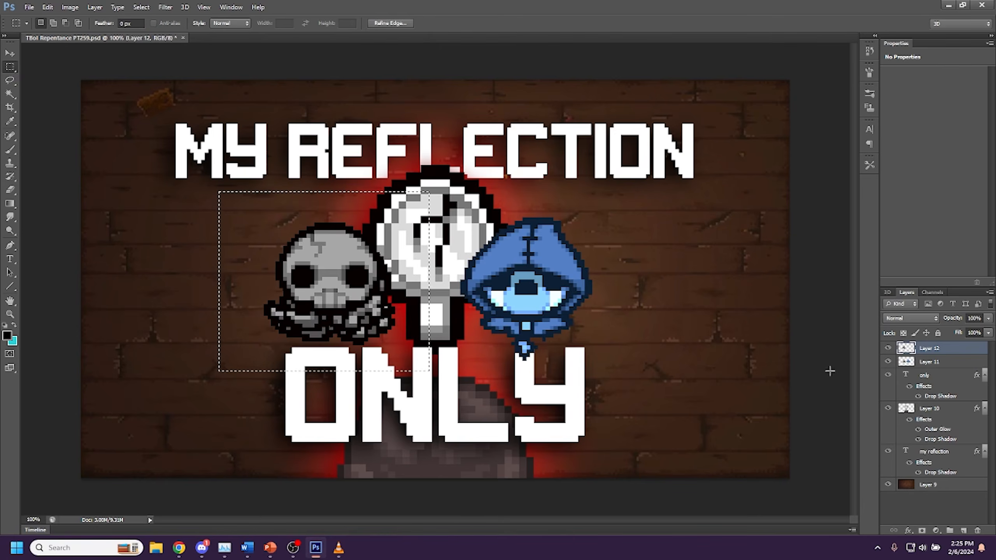
pyautogui.click(922, 363)
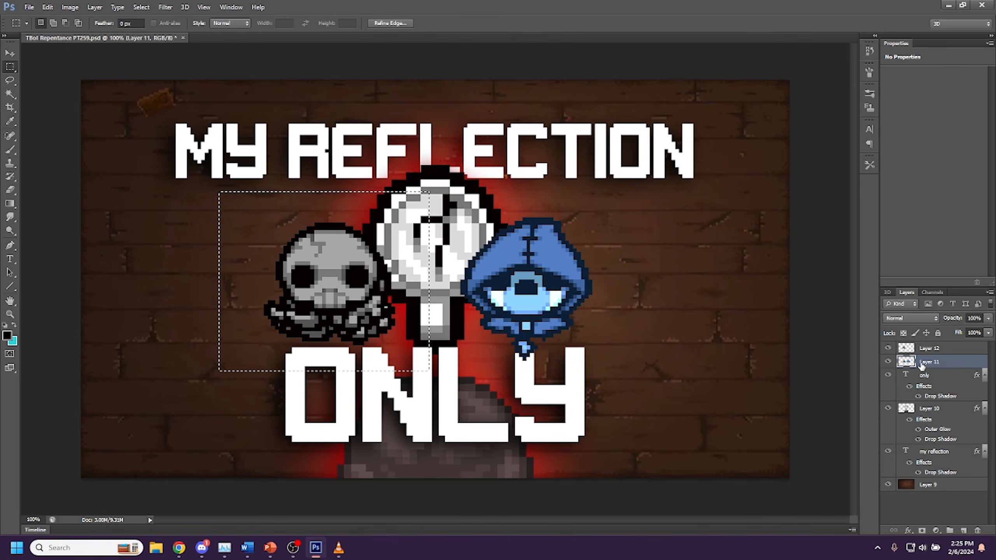
pyautogui.hotkey('ctrl', 'd')
# Scale the blue hooded sprite to about 165%, rotate it -15°, and place it in the lower-right corner of the canvas.
pyautogui.press('v')
pyautogui.moveTo(528, 291); pyautogui.dragTo(487, 250)
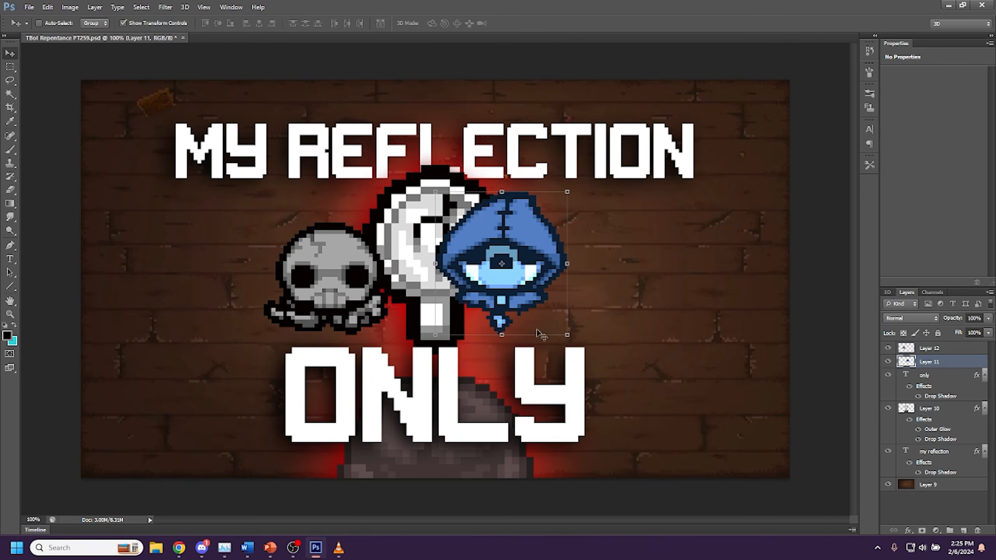
pyautogui.hotkey('ctrl', 't')
pyautogui.moveTo(567, 334); pyautogui.dragTo(705, 390)
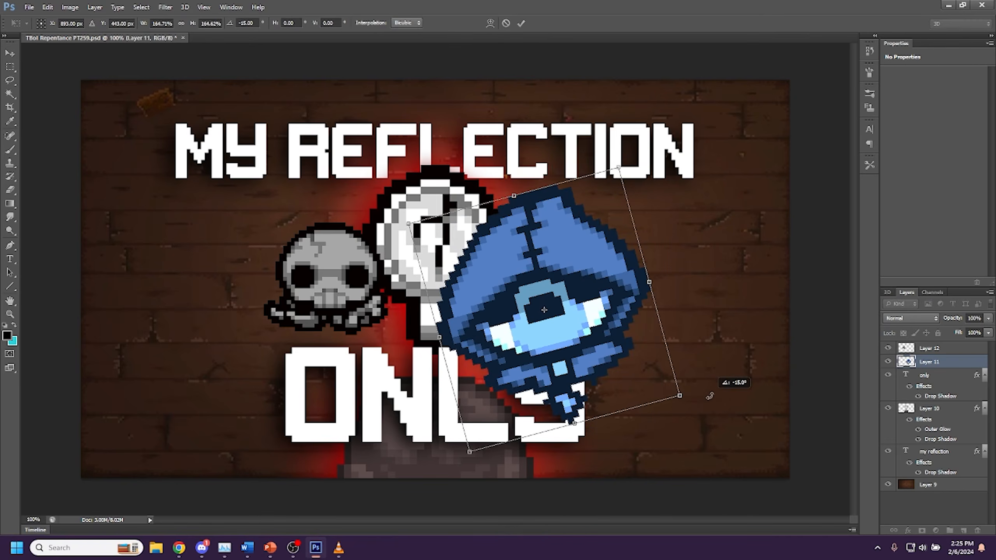
pyautogui.moveTo(586, 362); pyautogui.dragTo(755, 457)
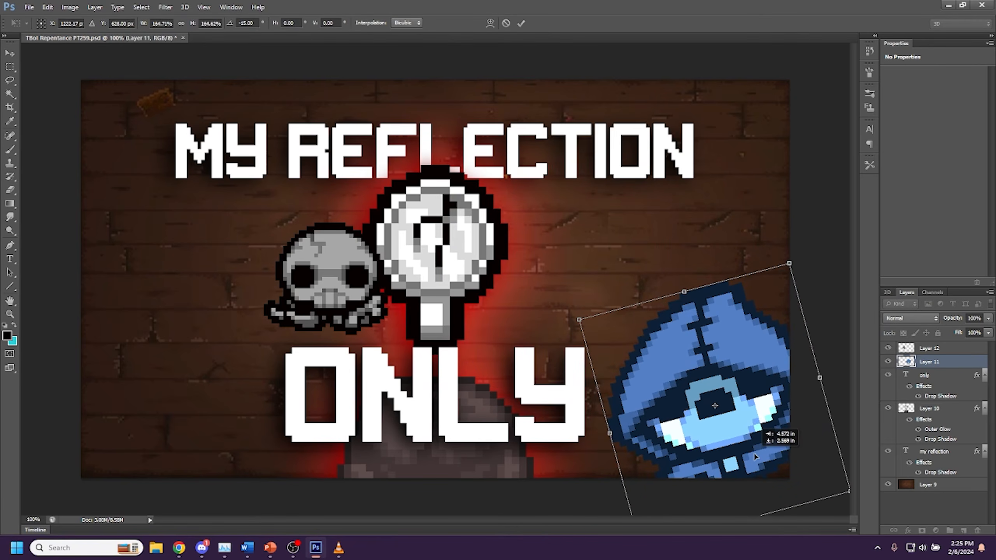
pyautogui.press('Return')
# Scale the grey skull sprite to about 175%, rotate it 15°, and place it in the lower-left corner of the canvas.
pyautogui.click(929, 347)
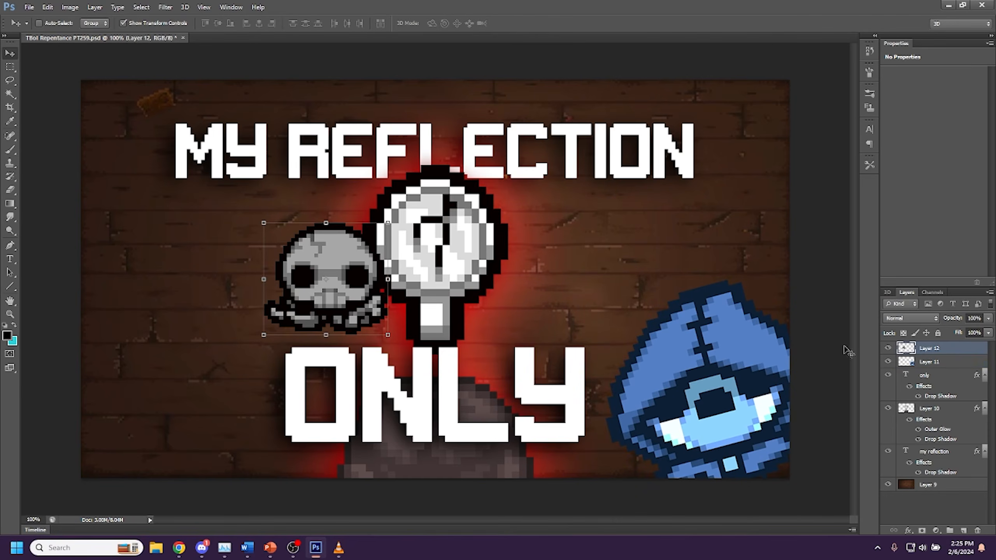
pyautogui.hotkey('ctrl', 't')
pyautogui.moveTo(392, 338); pyautogui.dragTo(448, 442)
pyautogui.moveTo(412, 370); pyautogui.dragTo(200, 430)
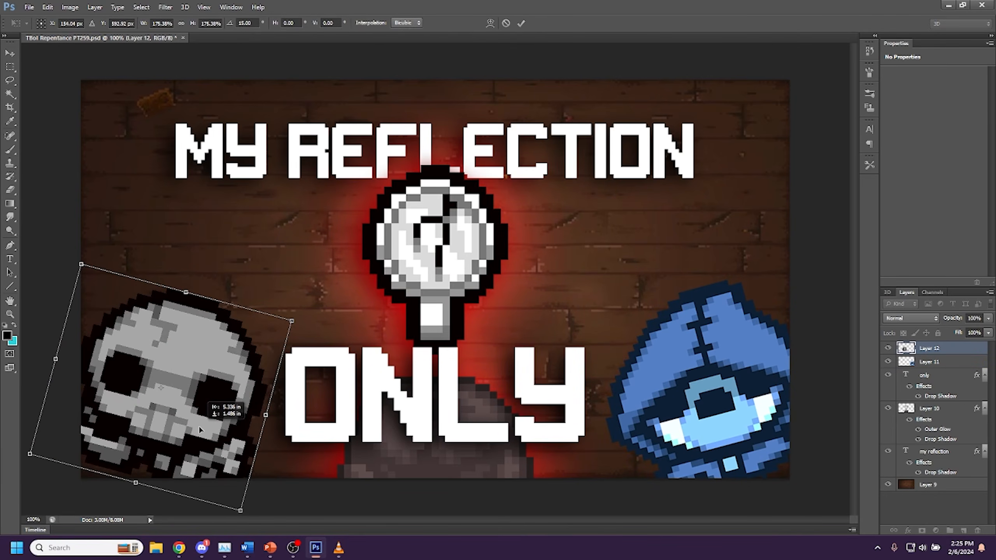
pyautogui.press('Return')
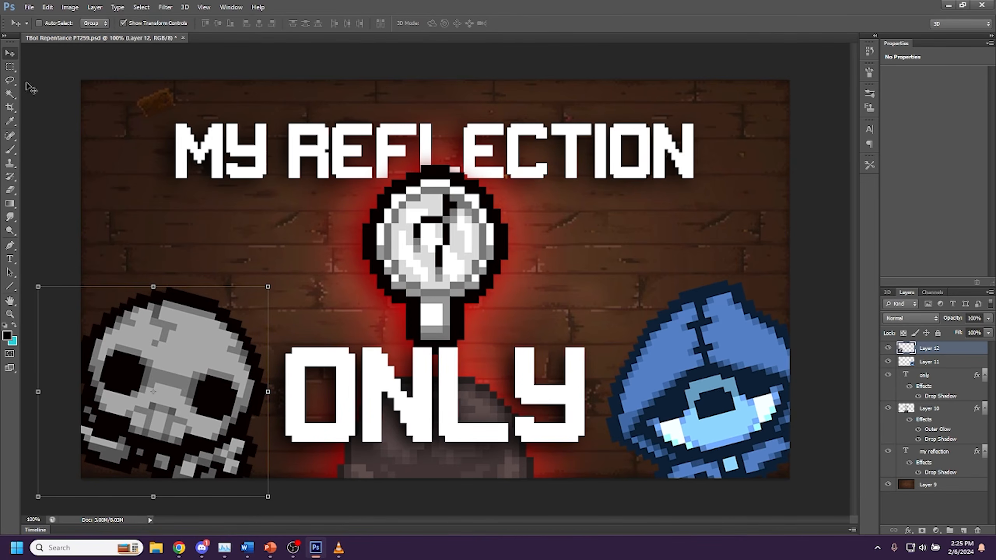
# Copy the "my reflection" layer's drop shadow style and paste it onto both the skull and hooded sprite layers.
pyautogui.click(10, 66)
pyautogui.scroll(-4, 235, 273)
pyautogui.scroll(4, 295, 321)
pyautogui.scroll(-1, 295, 321)
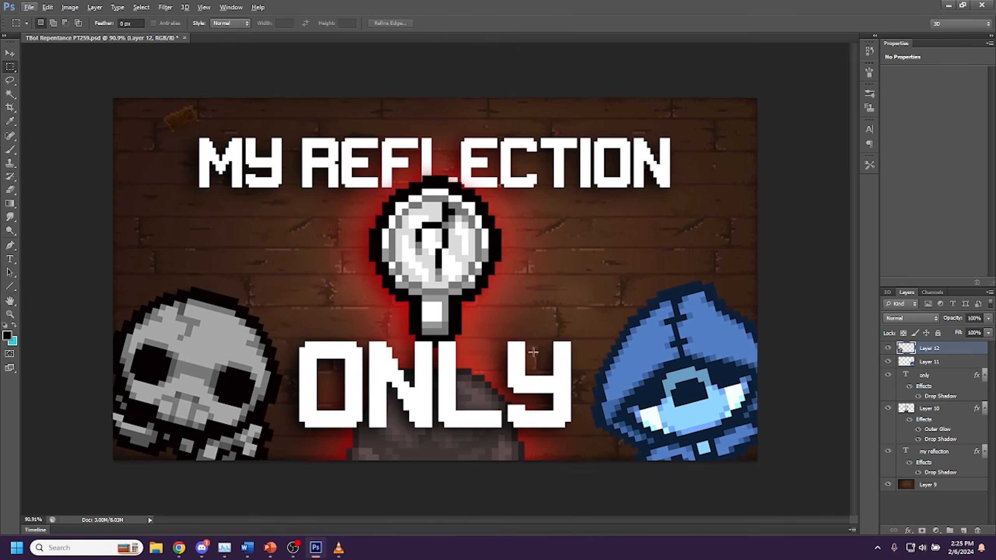
pyautogui.rightClick(934, 451)
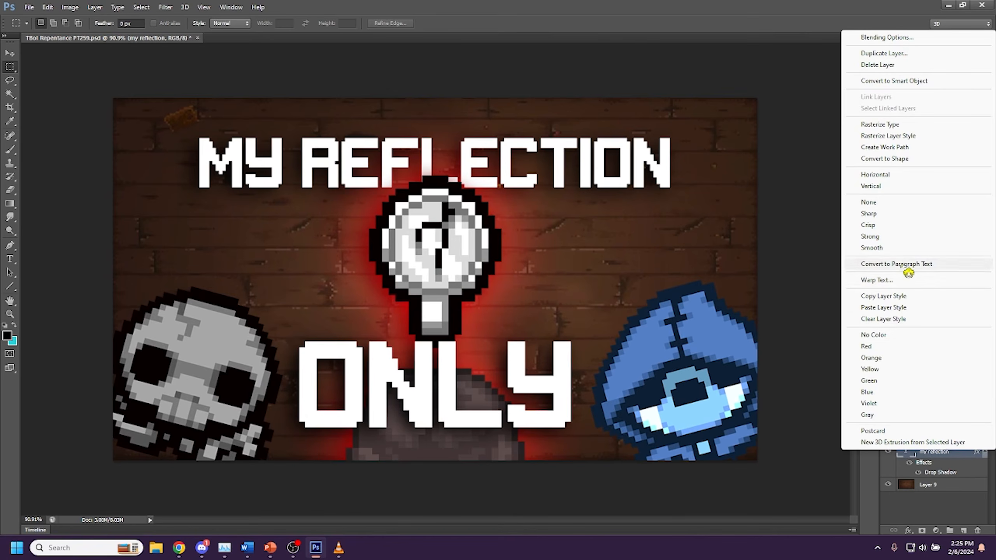
pyautogui.click(897, 298)
pyautogui.click(930, 361)
pyautogui.keyDown('shift'); pyautogui.click(930, 348); pyautogui.keyUp('shift')
pyautogui.rightClick(932, 348)
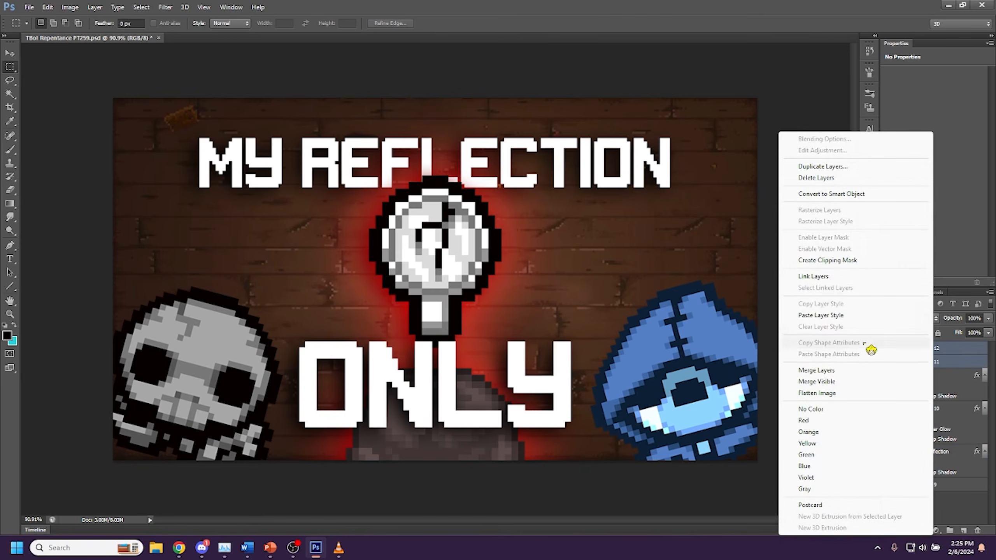
pyautogui.click(846, 316)
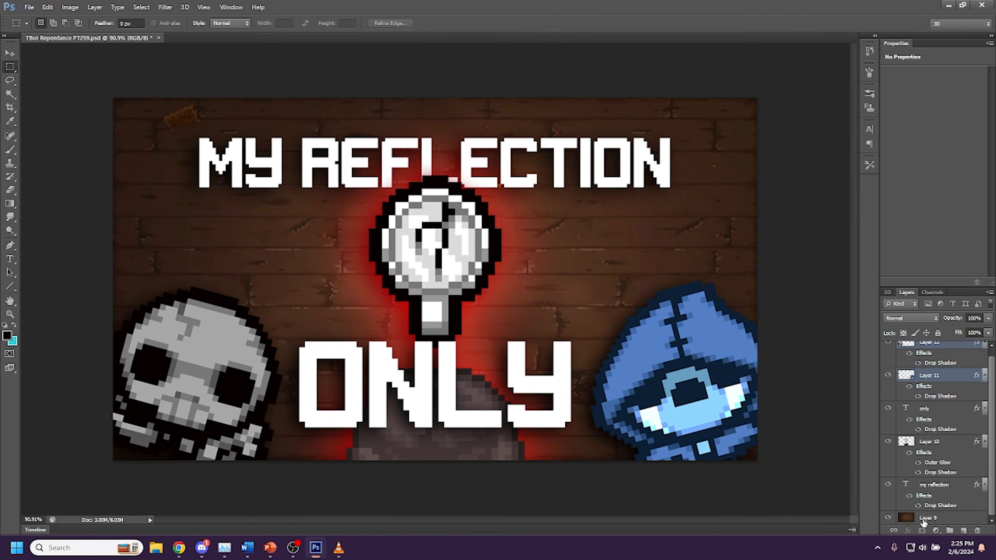
# Add an Outer Glow to the "only" text layer with Normal blend mode and black as the glow colour.
pyautogui.click(933, 408)
pyautogui.hotkey('ctrl', '1')
pyautogui.click(910, 531)
pyautogui.click(929, 512)
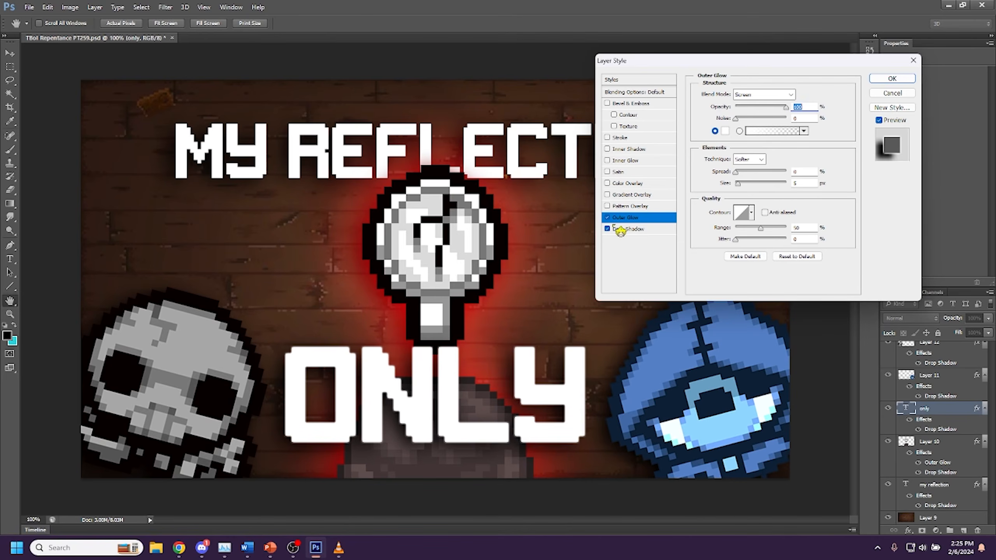
pyautogui.click(750, 97)
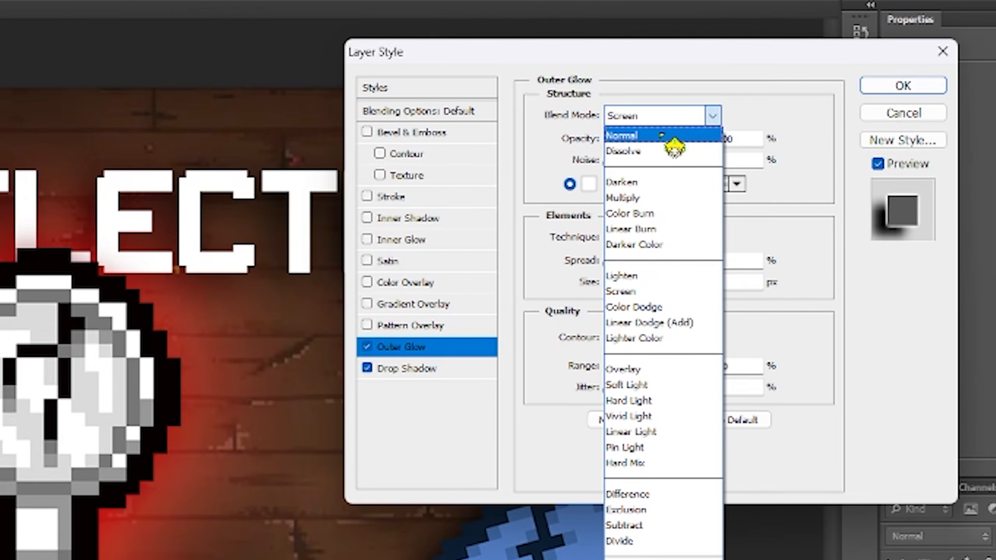
pyautogui.click(662, 136)
pyautogui.click(588, 183)
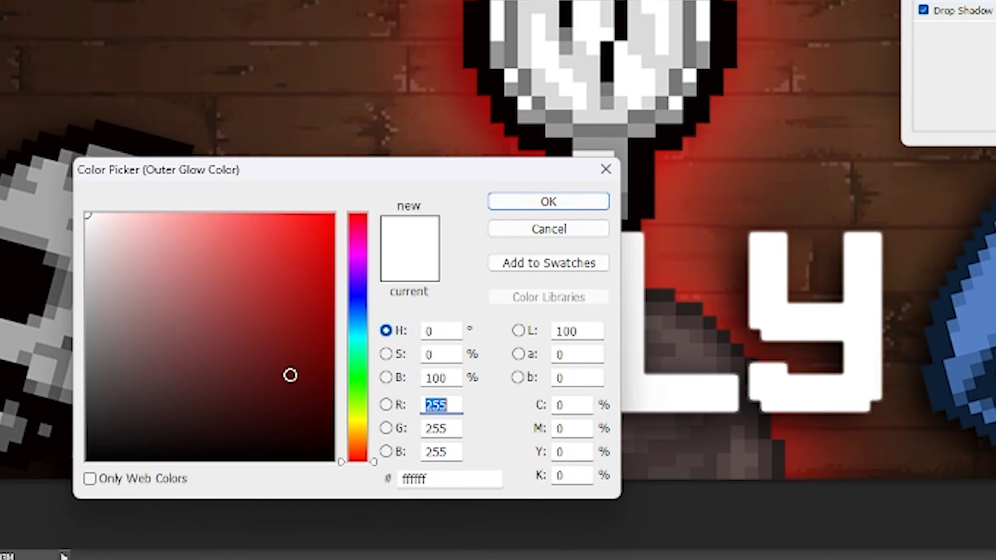
pyautogui.moveTo(290, 375); pyautogui.dragTo(334, 460)
pyautogui.click(583, 202)
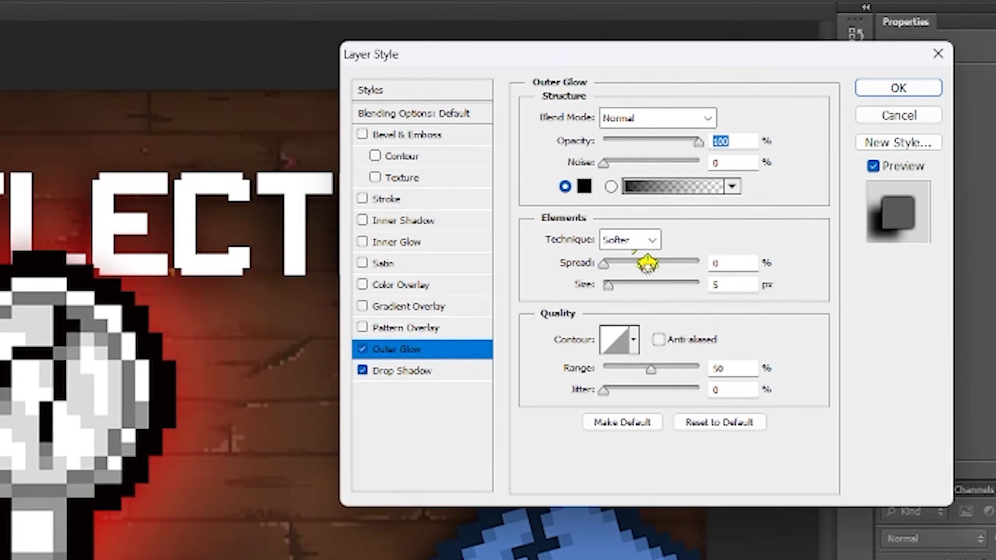
# Turn the black glow into a solid outline with 100% spread, 100% range and a size of about 13 px, and apply it.
pyautogui.moveTo(649, 266); pyautogui.dragTo(885, 302)
pyautogui.moveTo(661, 370); pyautogui.dragTo(737, 375)
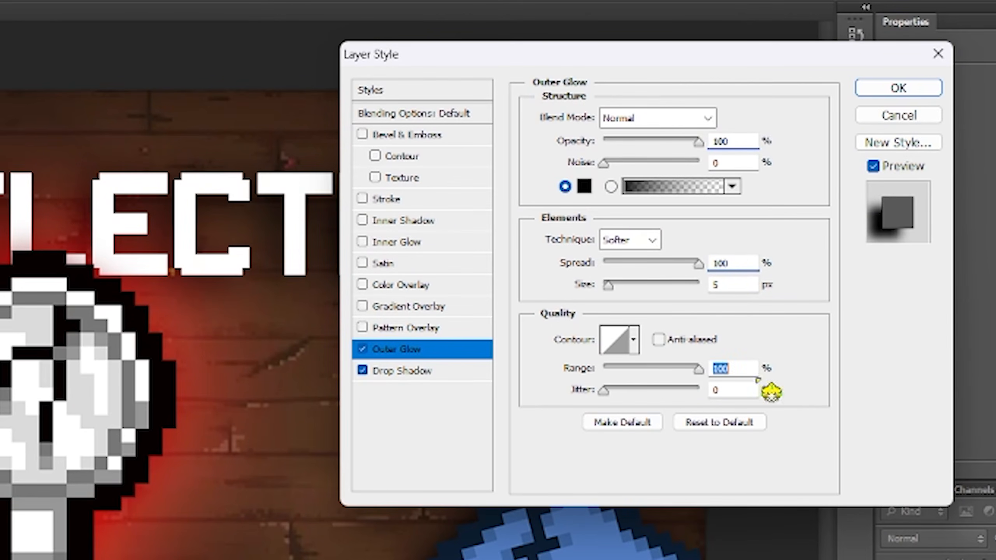
pyautogui.moveTo(610, 289); pyautogui.dragTo(614, 290)
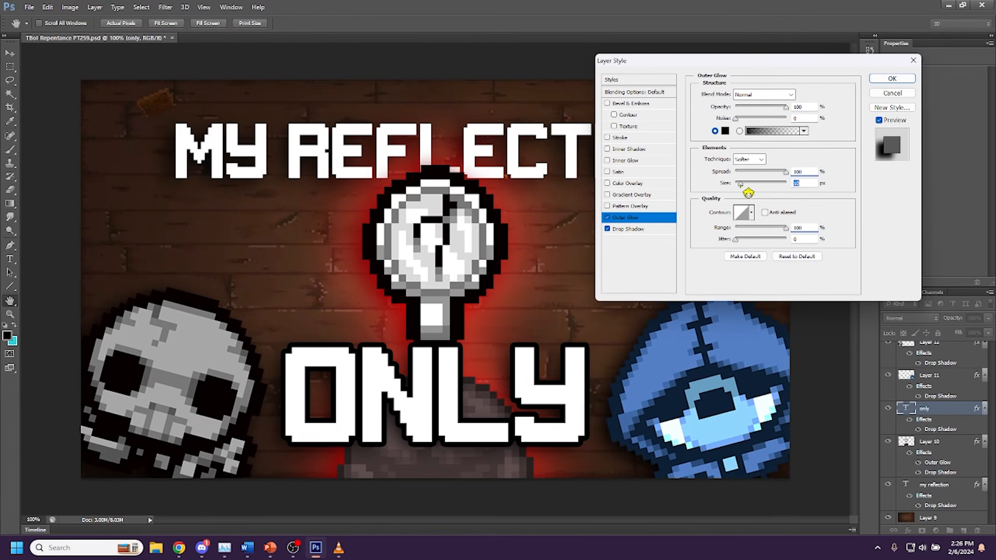
pyautogui.moveTo(748, 192); pyautogui.dragTo(748, 193)
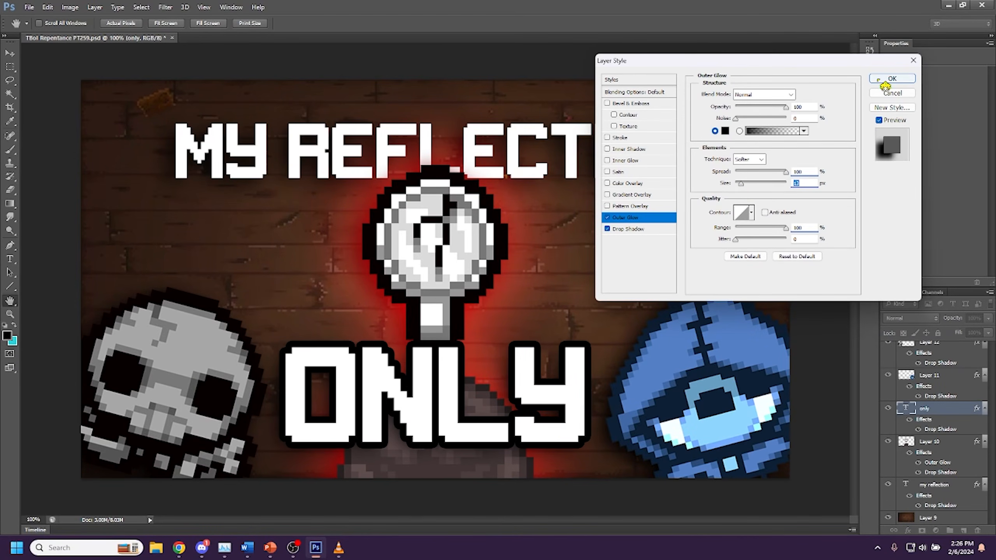
pyautogui.click(884, 80)
# Copy the "only" layer's style with the black outline and paste it onto the "my reflection" text layer.
pyautogui.rightClick(940, 430)
pyautogui.click(918, 352)
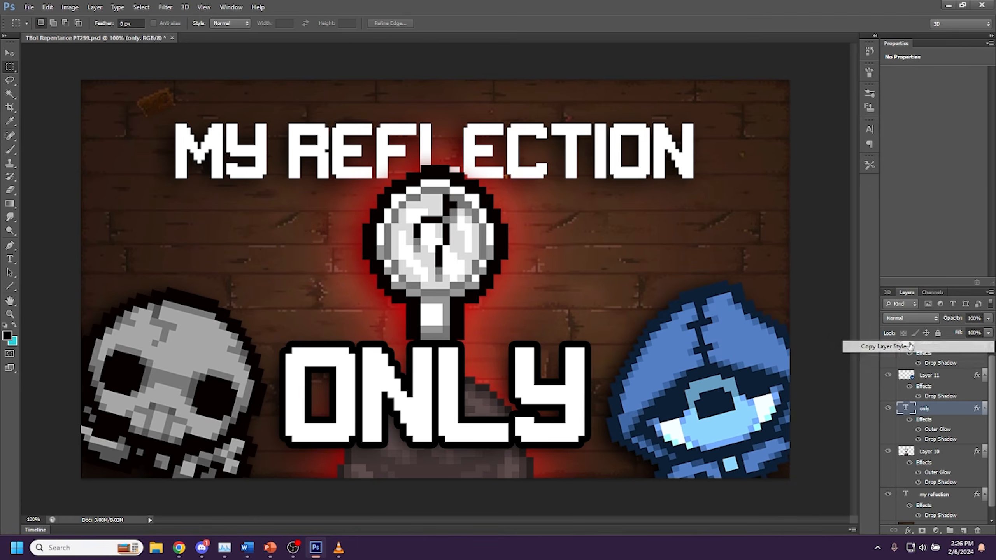
pyautogui.scroll(1, 948, 391)
pyautogui.scroll(-1, 935, 476)
pyautogui.rightClick(933, 486)
pyautogui.click(895, 340)
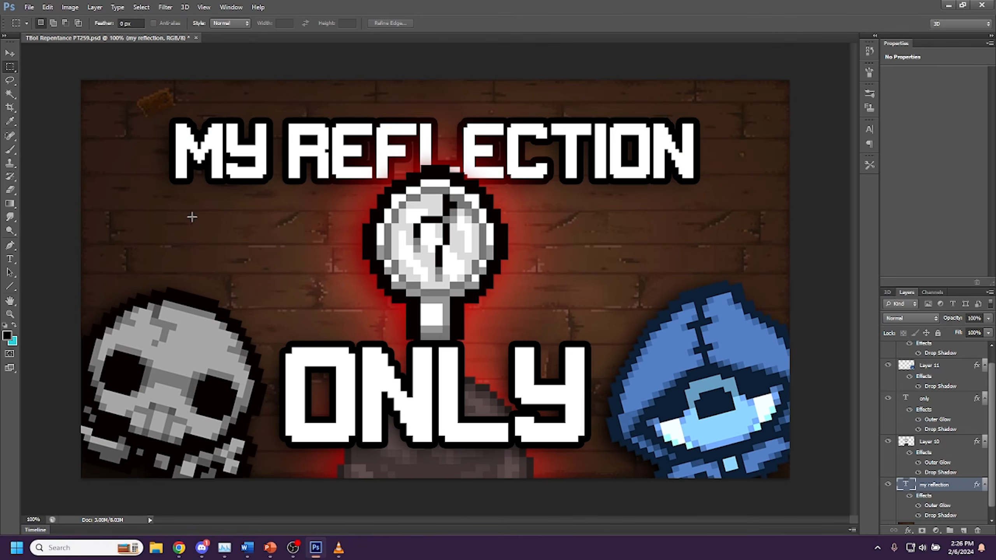
# Save the thumbnail as a new Photoshop file named TBoI Repentance PT260 in the Thumbnails folder.
pyautogui.click(30, 7)
pyautogui.click(77, 133)
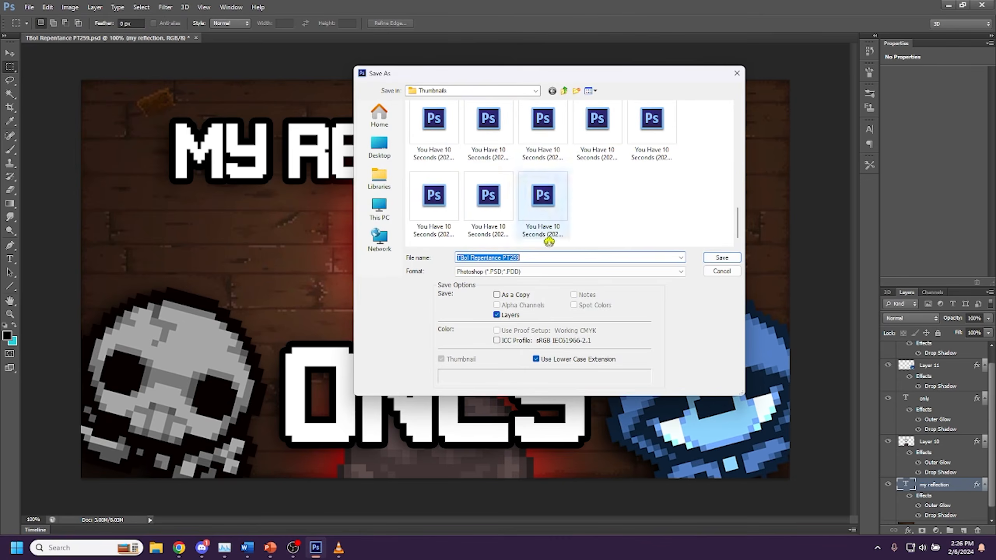
pyautogui.click(572, 257)
pyautogui.press('BackSpace')
pyautogui.press('BackSpace')
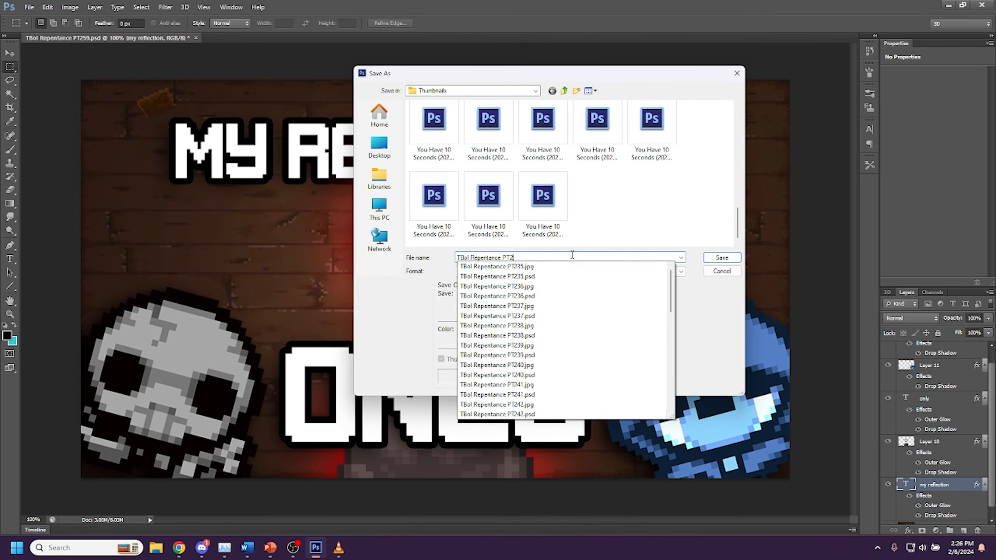
pyautogui.write('60')
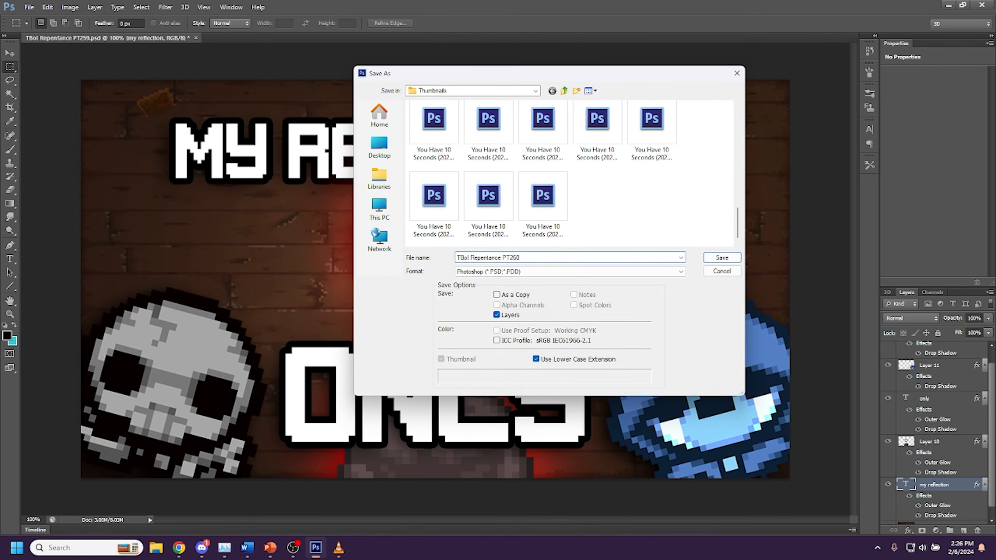
pyautogui.press('Return')
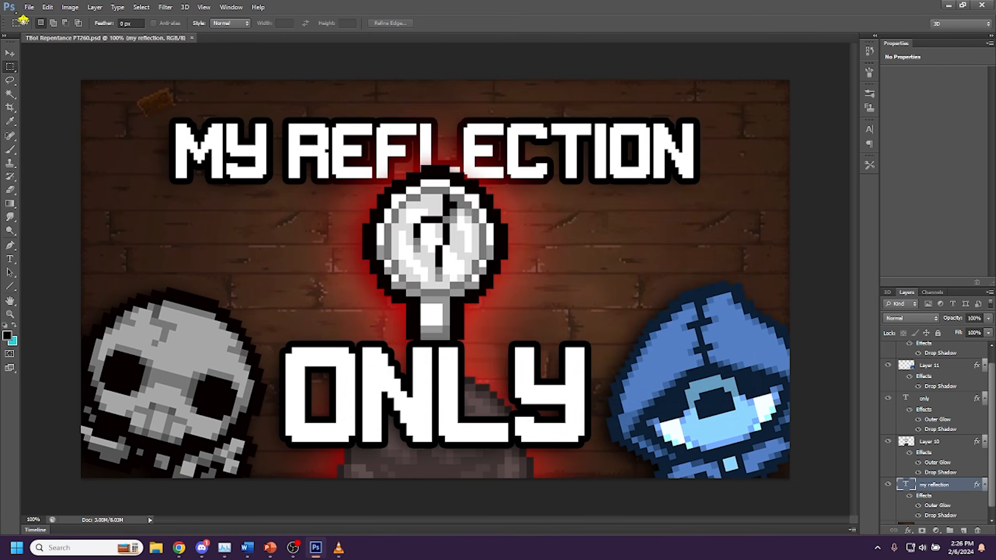
# Save a JPEG copy of the thumbnail as TBoI Repentance PT260.jpg in the Thumbnails folder.
pyautogui.click(29, 7)
pyautogui.click(78, 131)
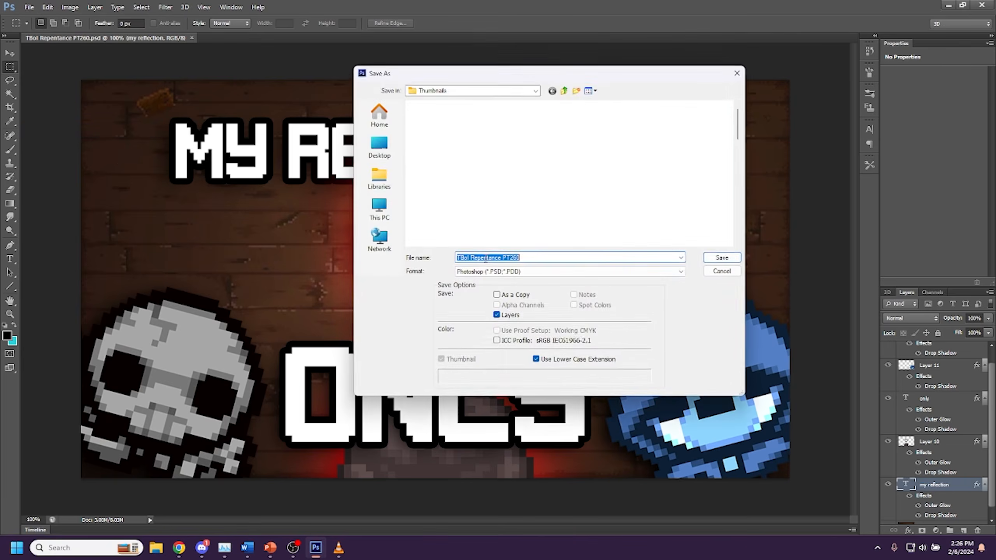
pyautogui.click(595, 273)
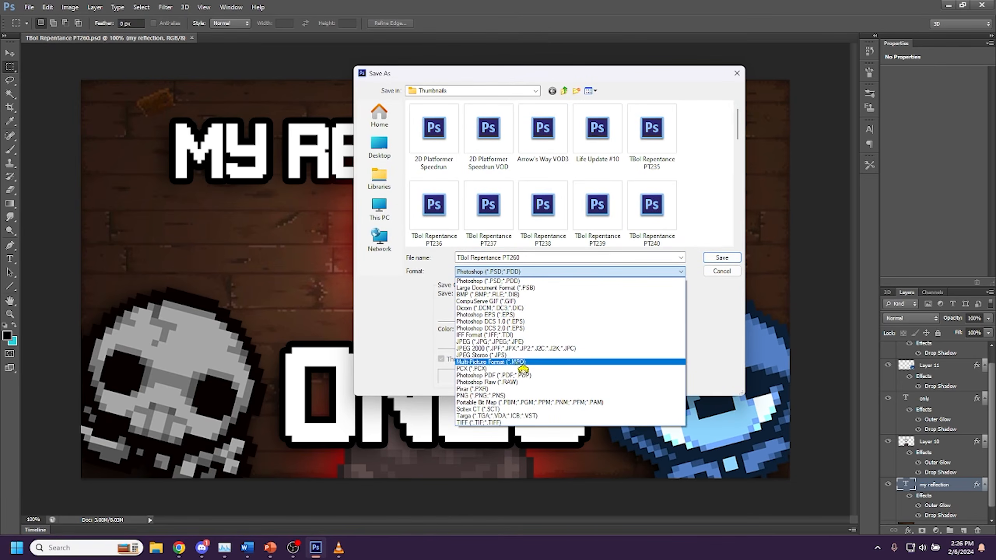
pyautogui.click(510, 341)
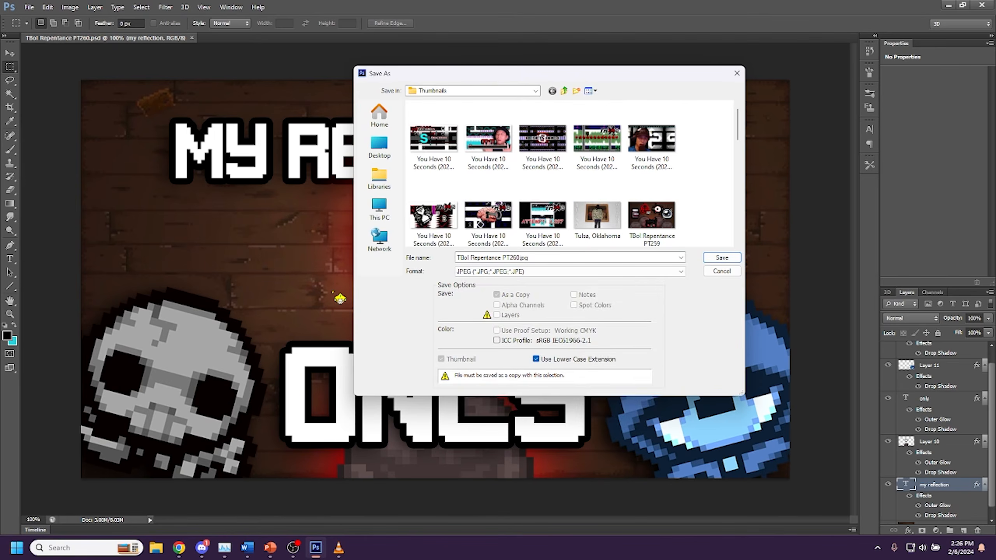
pyautogui.press('Return')
pyautogui.press('Return')
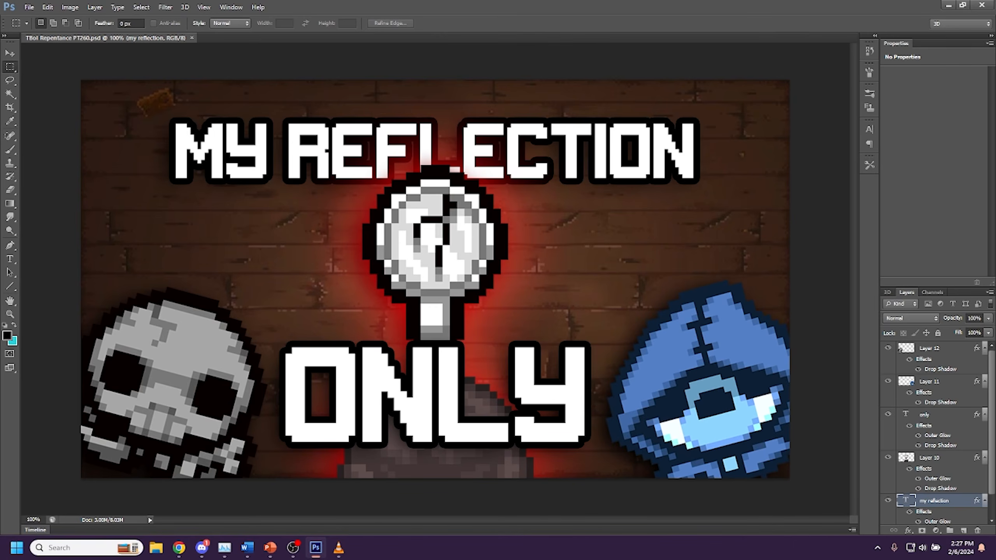
# Open TBoI Repentance PT235.psd and copy its white speed-lines layer into the PT260 thumbnail, aligned to the canvas.
pyautogui.hotkey('ctrl', 'o')
pyautogui.doubleClick(645, 213)
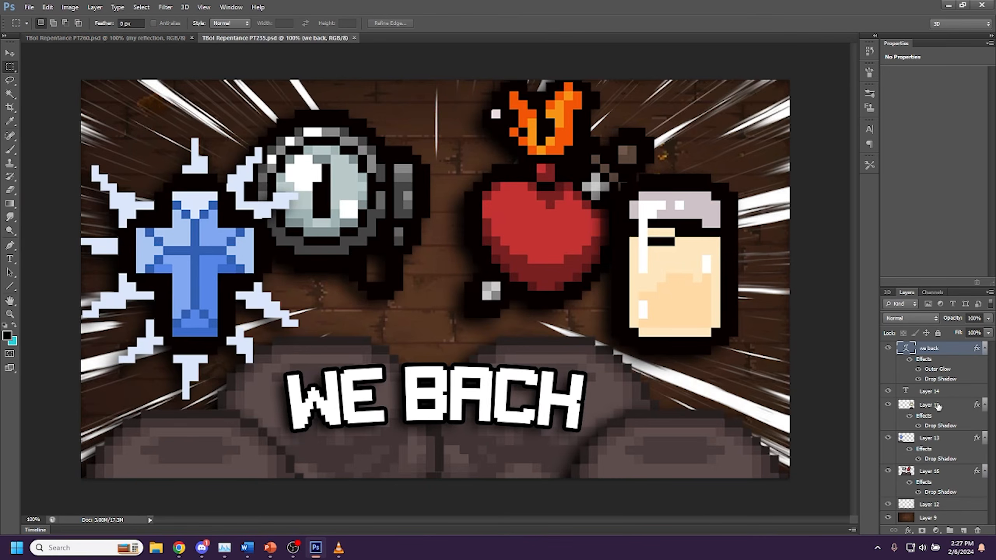
pyautogui.click(935, 504)
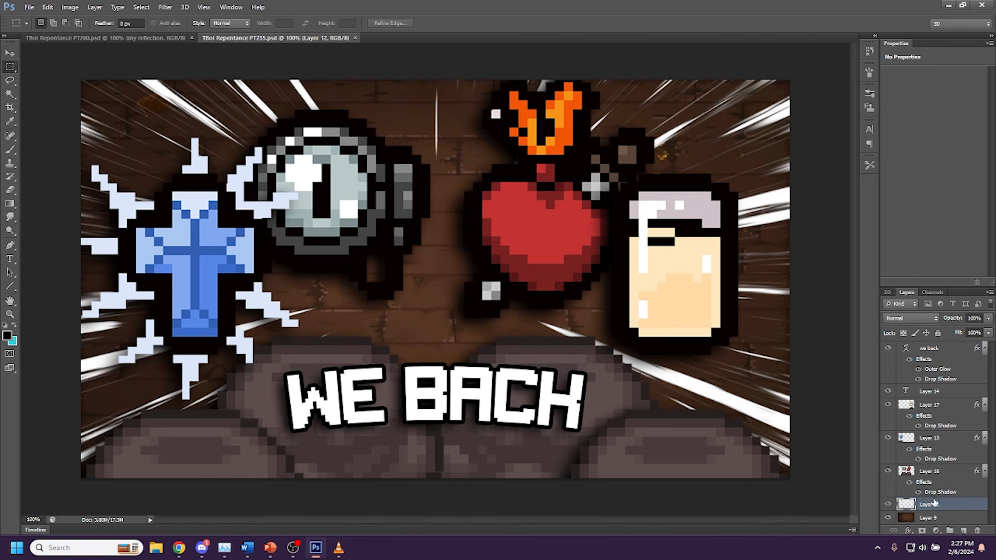
pyautogui.click(10, 53)
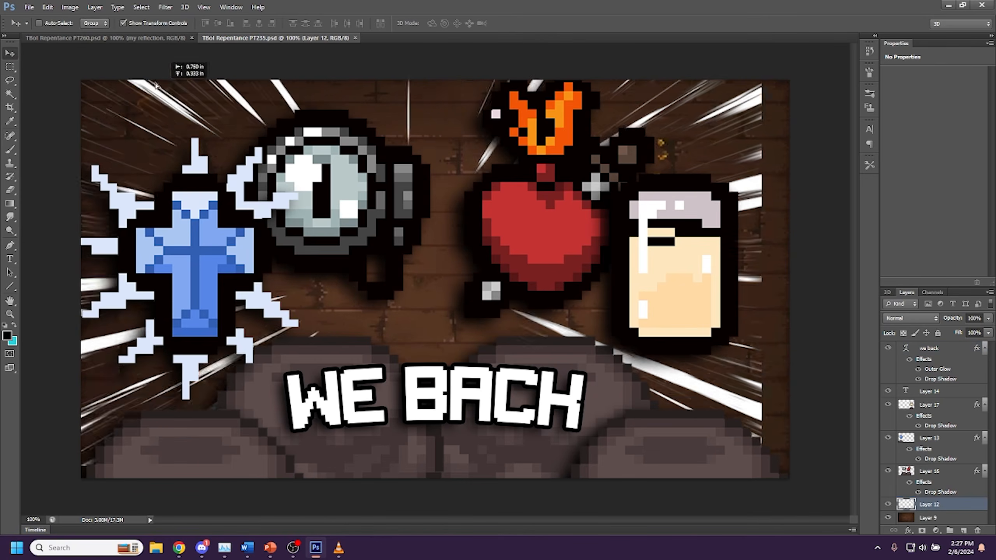
pyautogui.click(105, 37)
pyautogui.moveTo(121, 56); pyautogui.dragTo(215, 150)
# Try the speed-lines layer beneath the "my reflection" text, directly above the wooden background, and delete it.
pyautogui.scroll(-1, 941, 471)
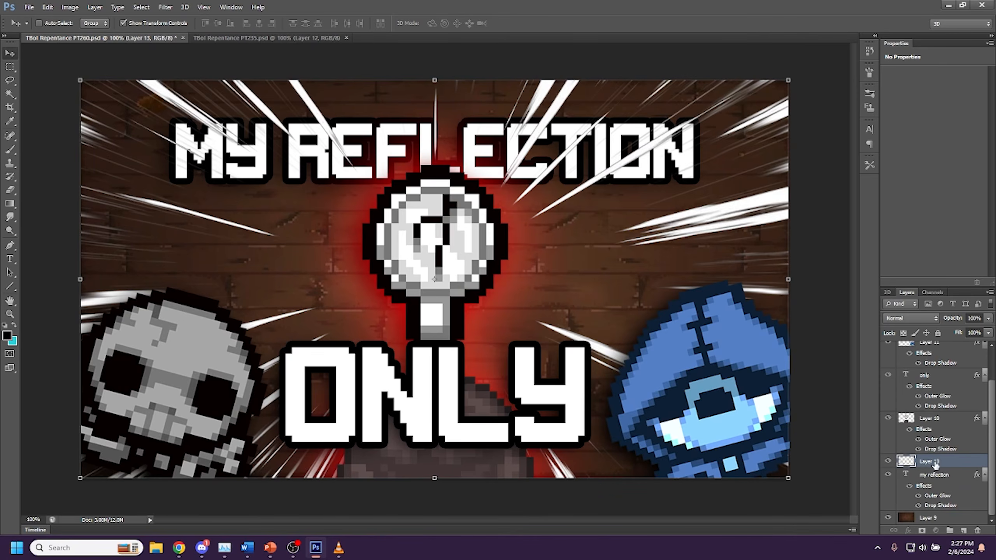
pyautogui.moveTo(938, 519); pyautogui.dragTo(937, 513)
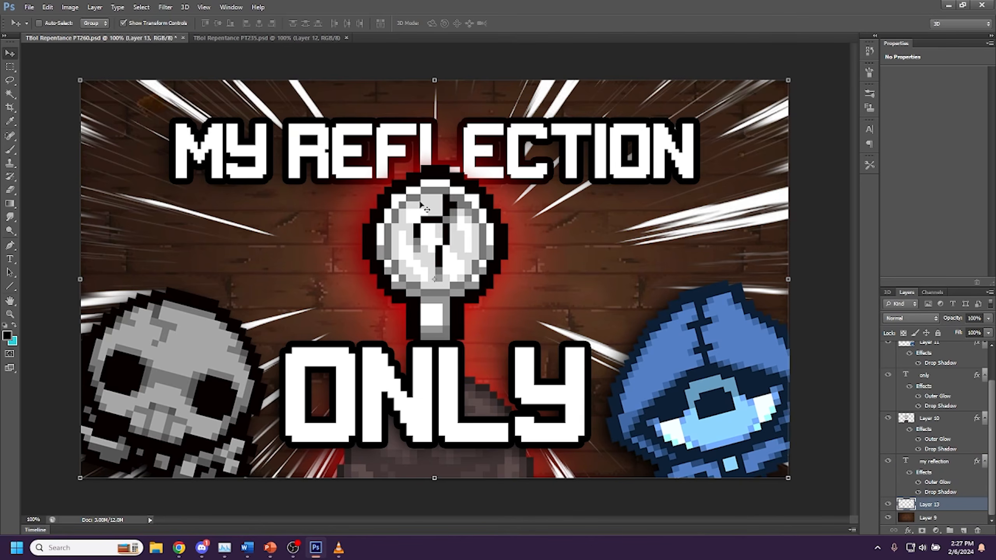
pyautogui.press('Delete')
pyautogui.press('m')
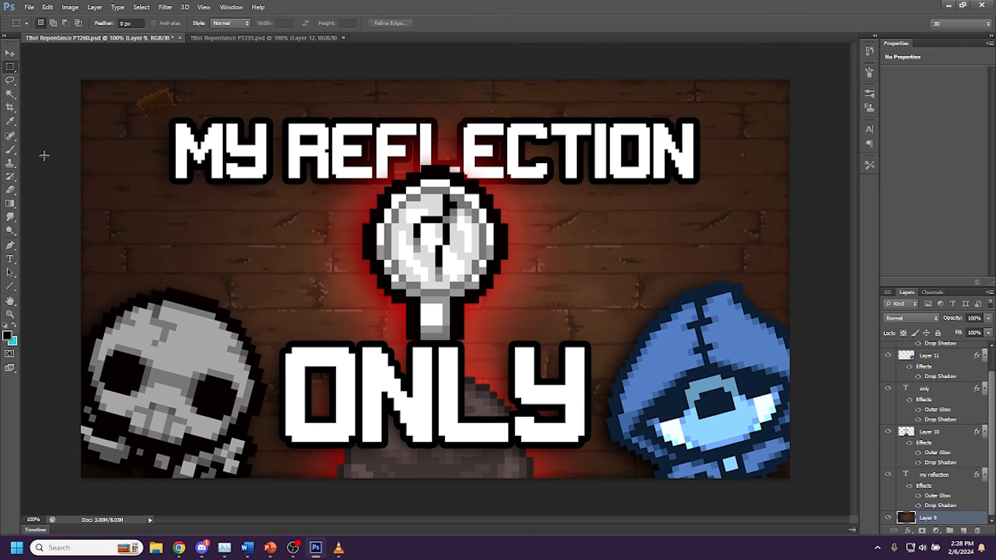